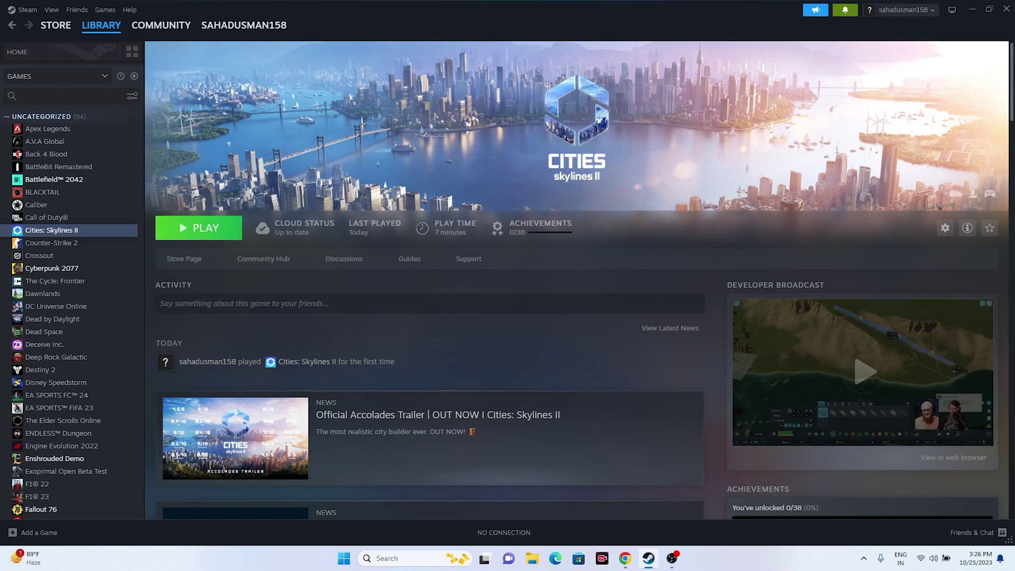
# Switch to Windows Settings and check the automatic time zone and time options under Date & time
pyautogui.click(972, 9)
pyautogui.click(402, 558)
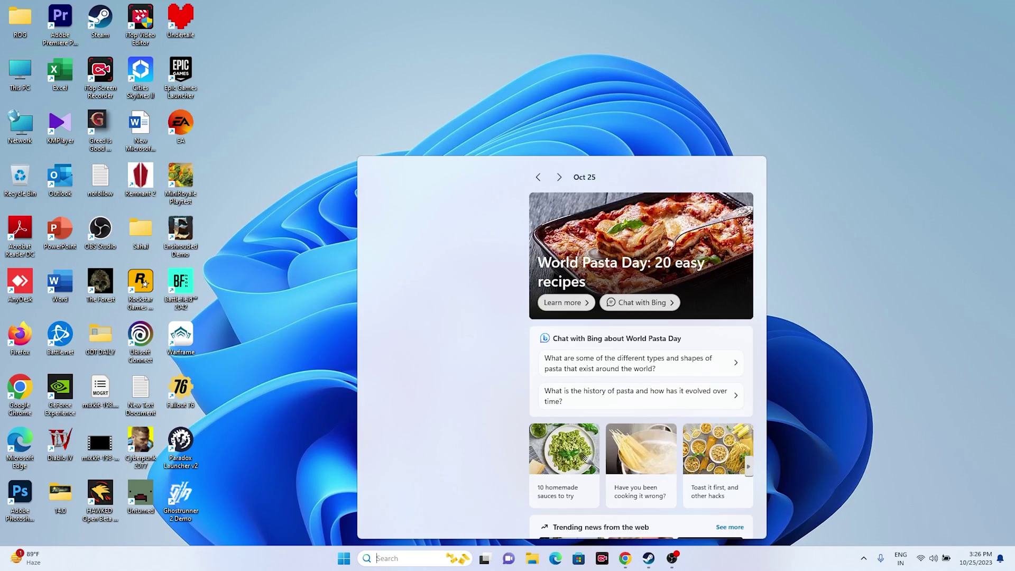
pyautogui.click(407, 295)
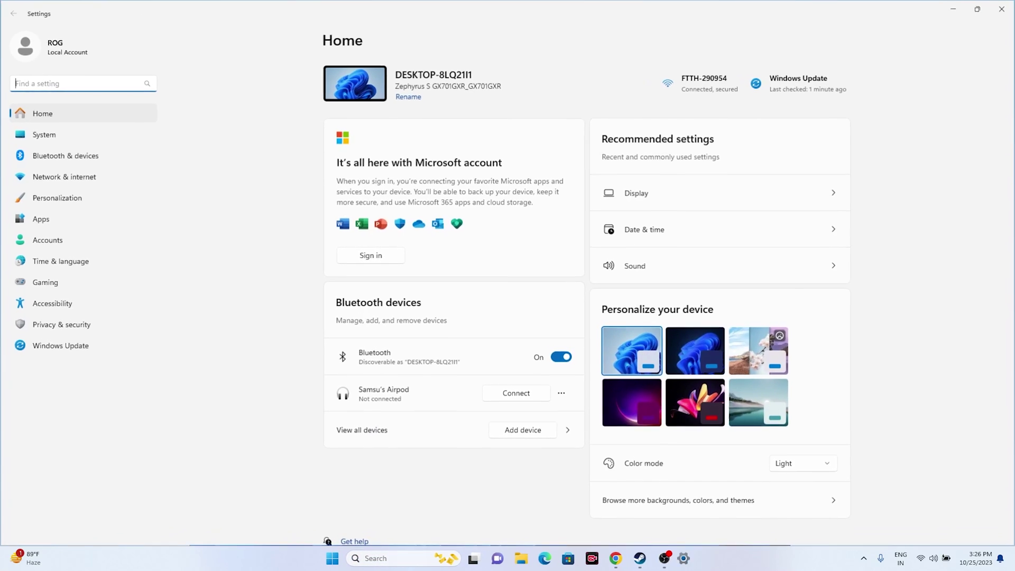
pyautogui.click(60, 261)
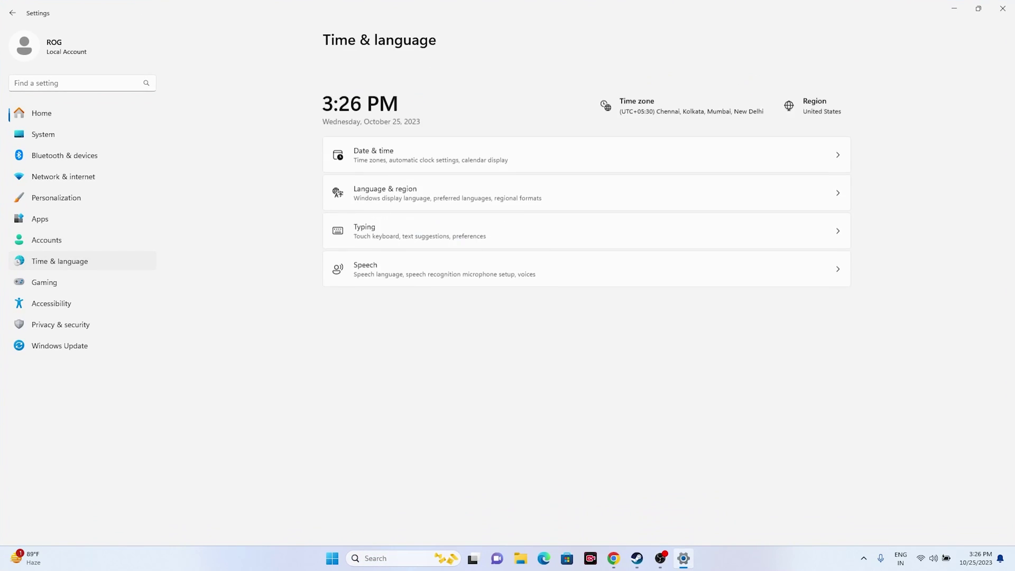
pyautogui.click(586, 128)
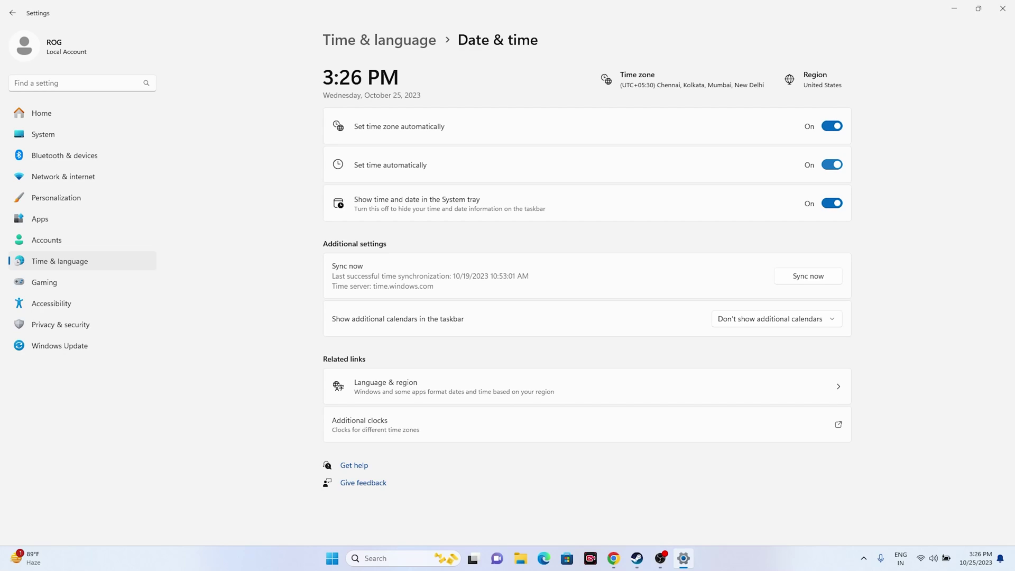
# Set the country or region to United States in the Language & region settings and return to Steam
pyautogui.click(12, 13)
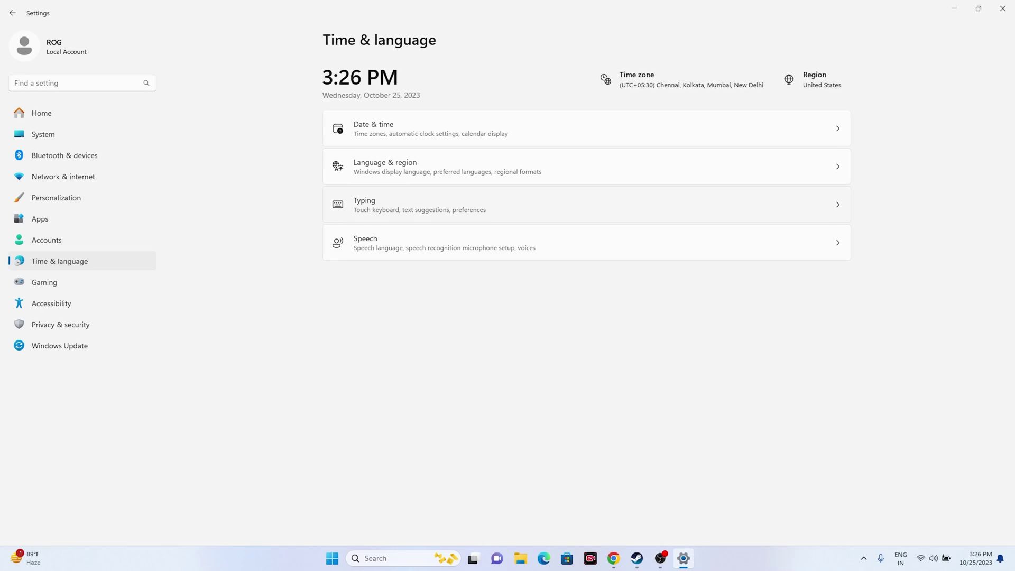
pyautogui.click(585, 166)
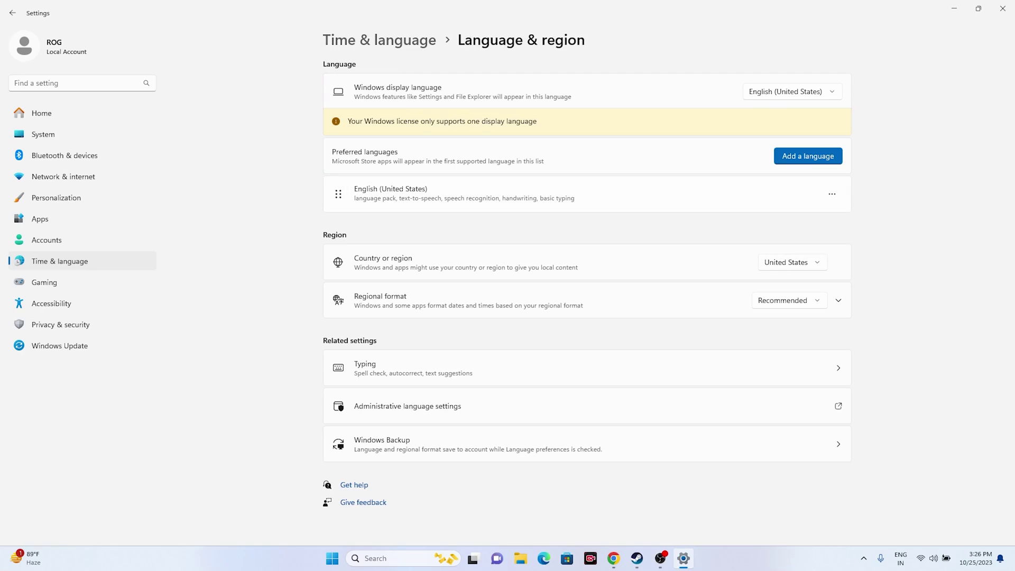
pyautogui.click(792, 263)
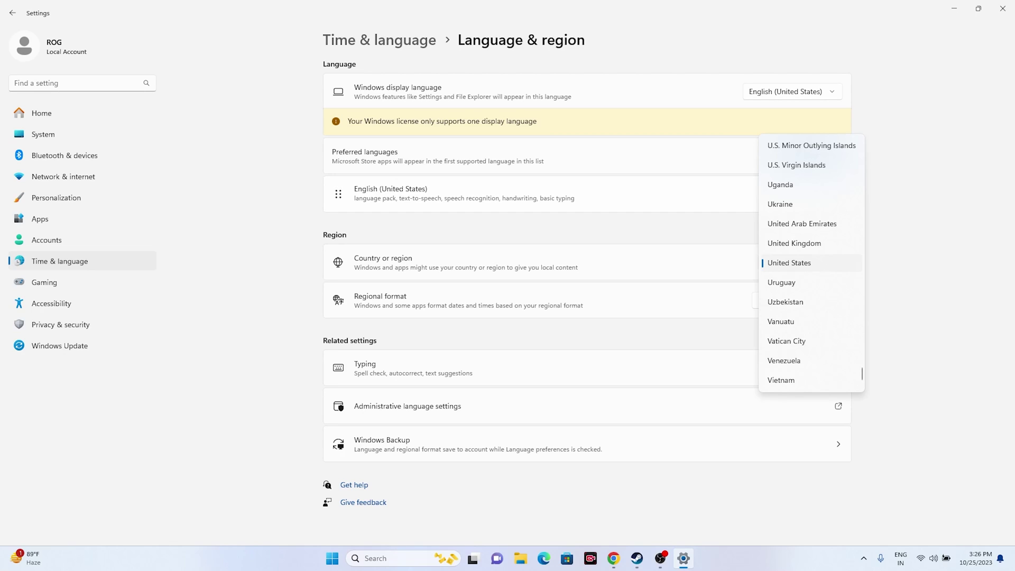
pyautogui.click(789, 263)
pyautogui.click(1002, 9)
pyautogui.click(648, 558)
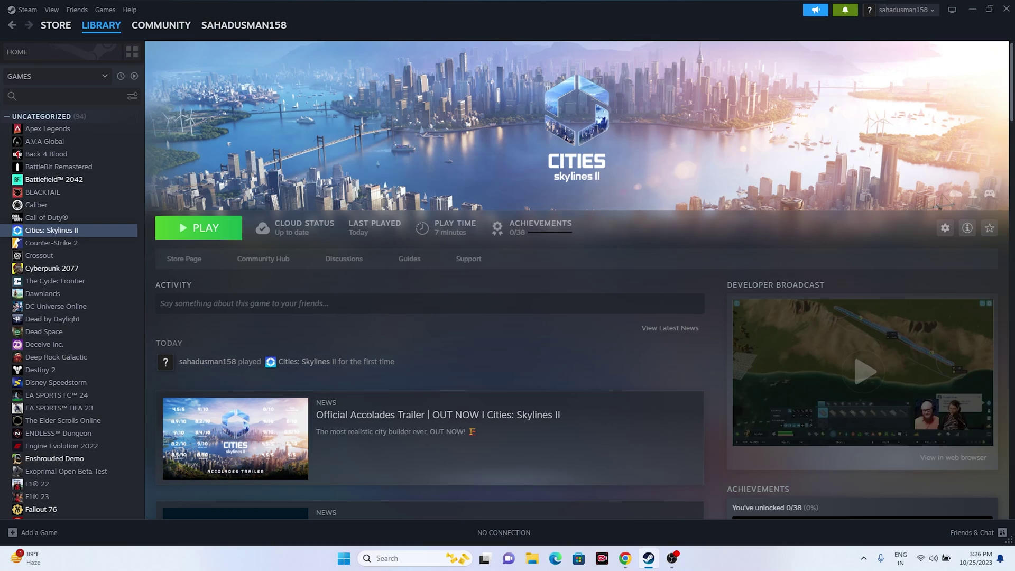
# Examine the game folders in Documents > My Games in File Explorer and close the window
pyautogui.click(532, 559)
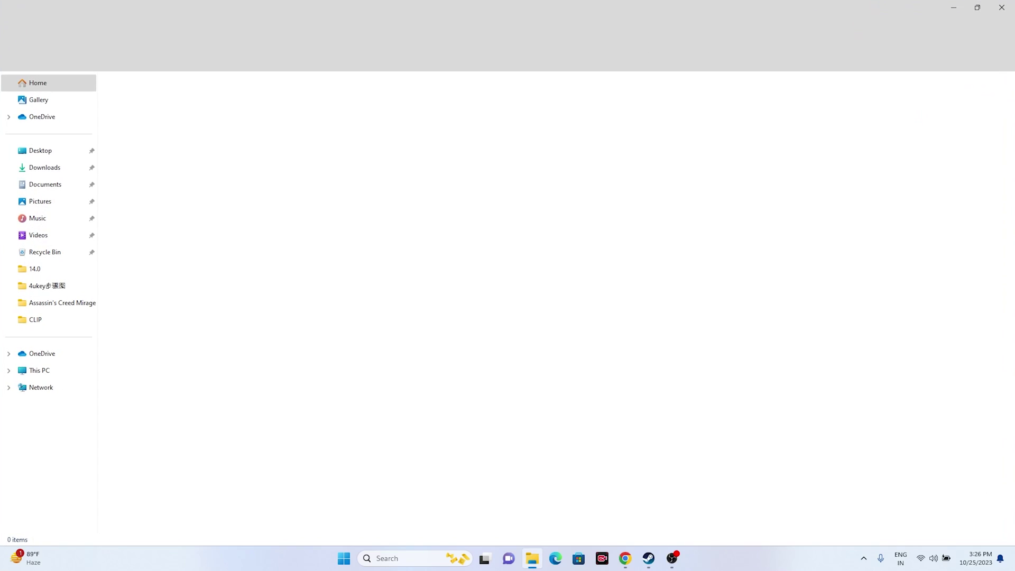
pyautogui.click(39, 370)
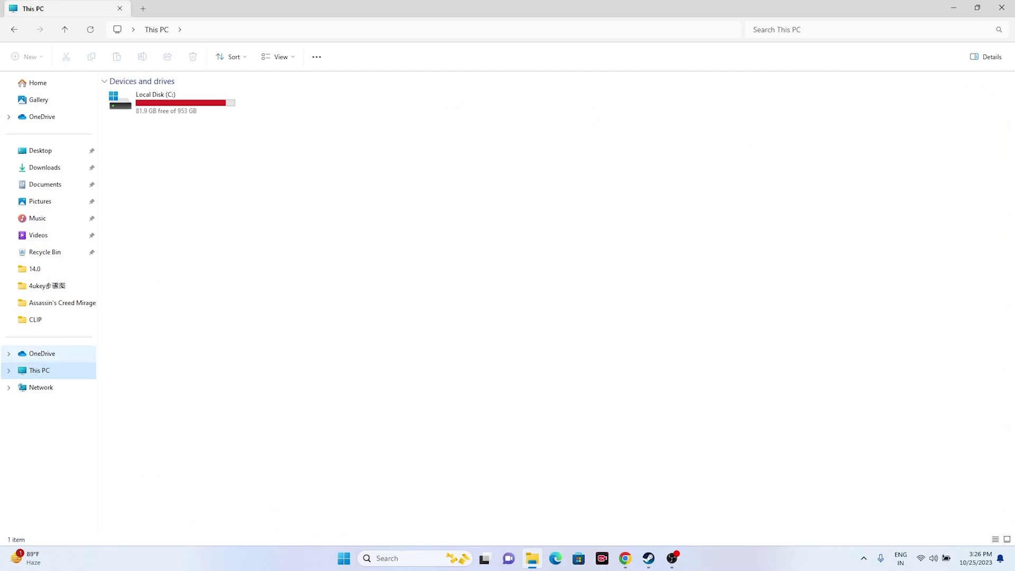
pyautogui.click(45, 184)
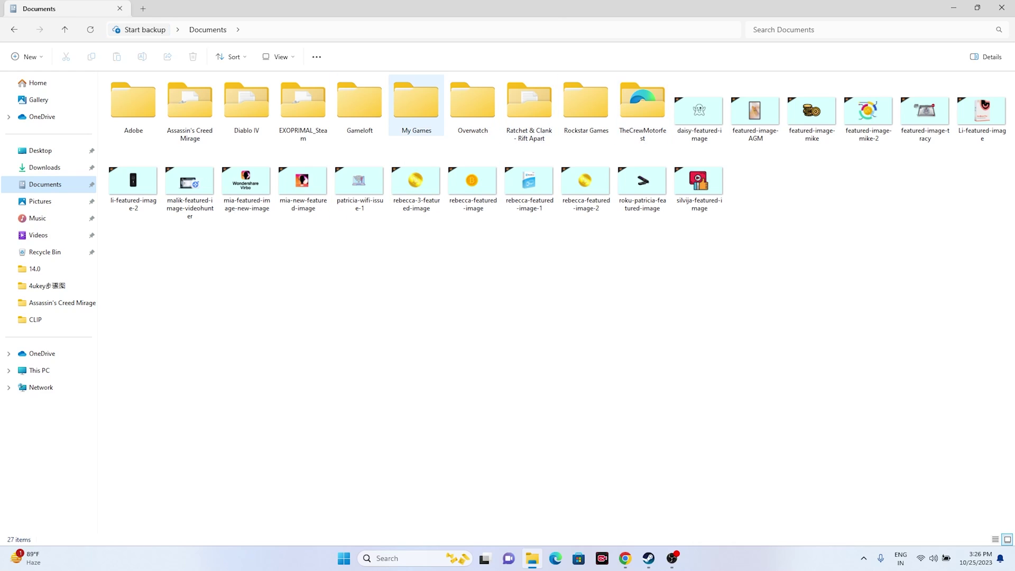
pyautogui.doubleClick(416, 103)
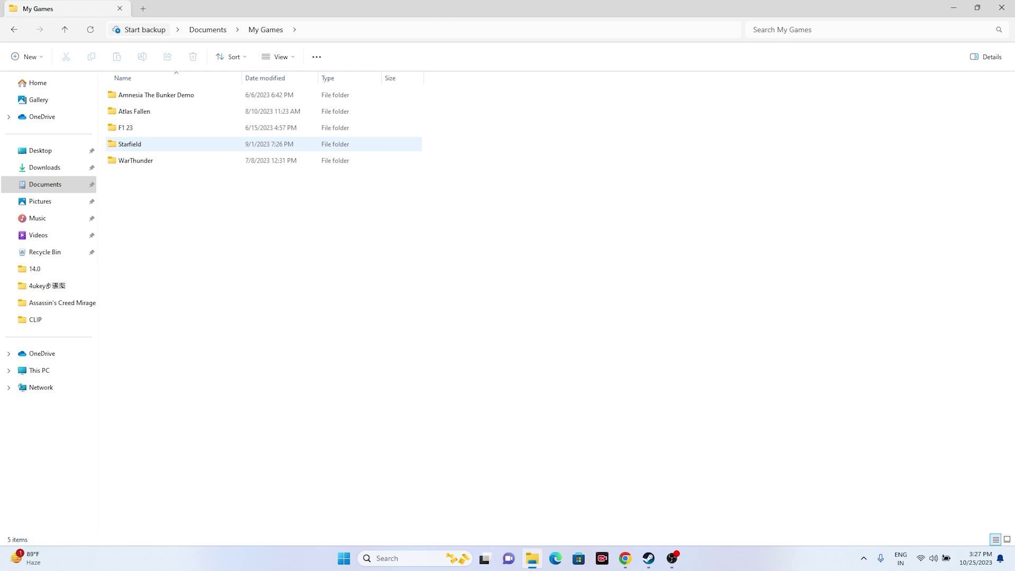
pyautogui.click(1001, 8)
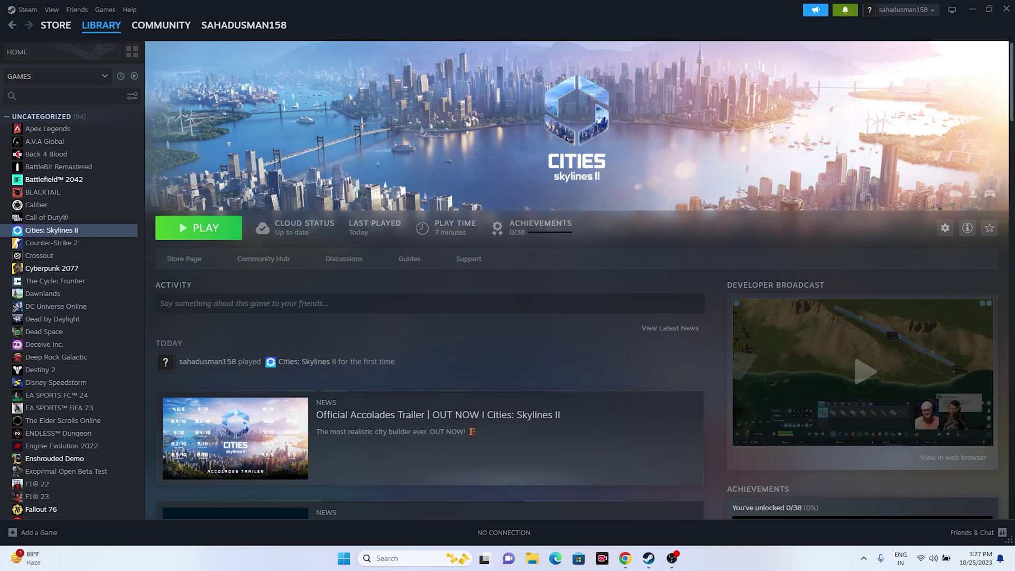
# Switch to Control Panel and show the list of apps allowed through Windows Defender Firewall
pyautogui.click(972, 8)
pyautogui.click(412, 558)
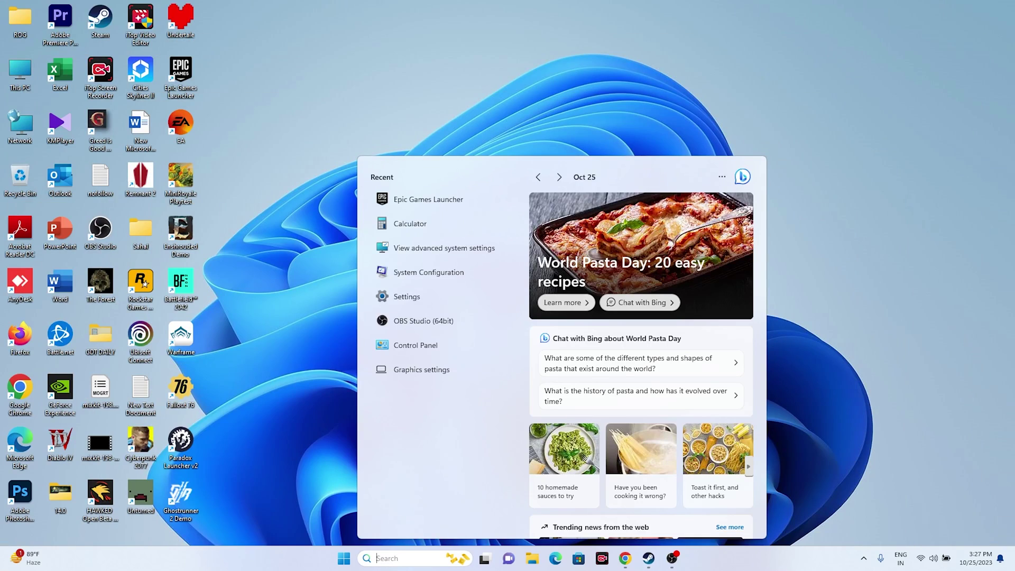
pyautogui.click(415, 345)
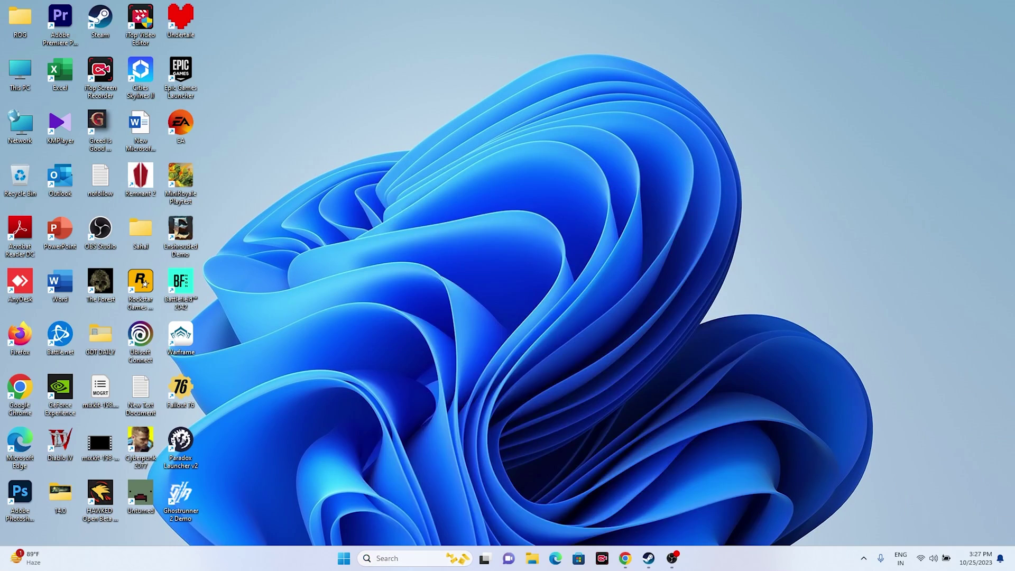
pyautogui.click(392, 86)
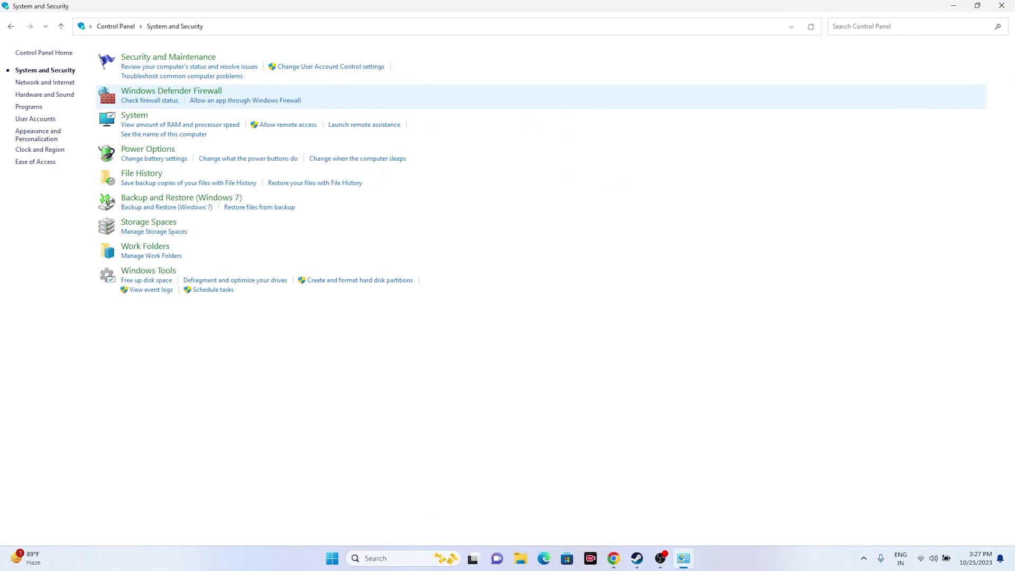
pyautogui.click(189, 91)
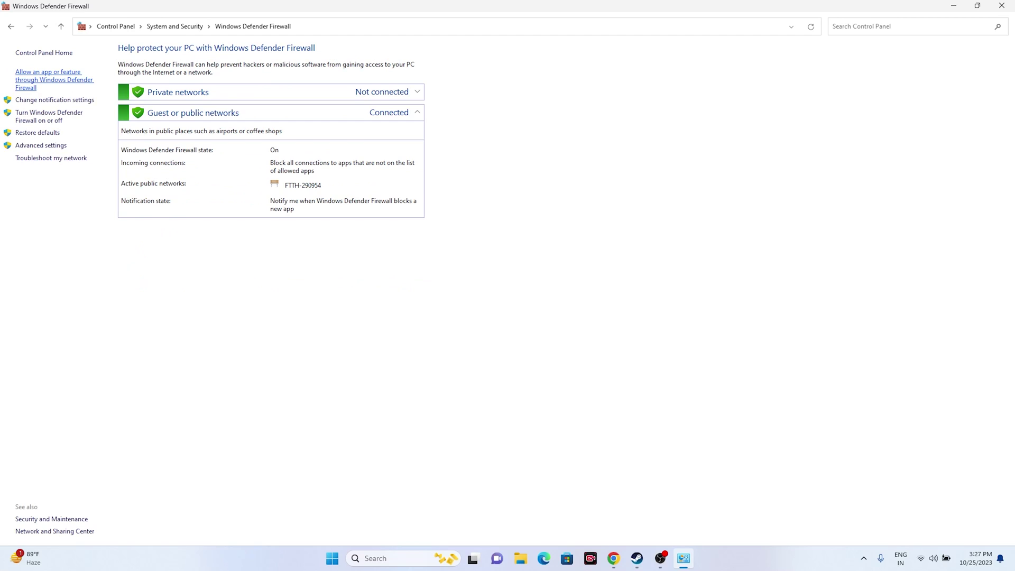
pyautogui.click(48, 79)
# Select Cities: Skylines II among the allowed apps and unlock the firewall list for editing
pyautogui.scroll(-4, 503, 179)
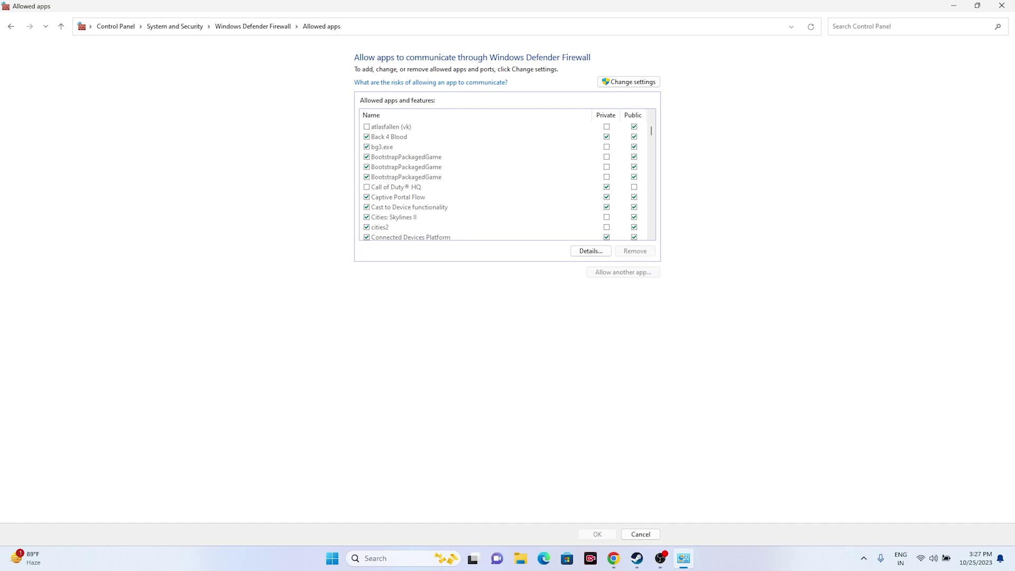
pyautogui.click(394, 216)
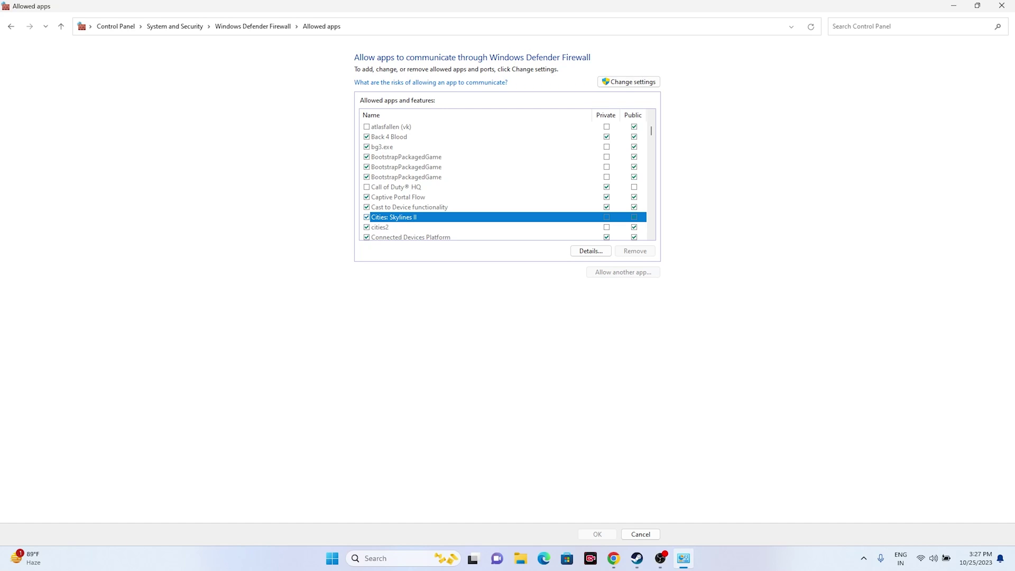
pyautogui.click(628, 81)
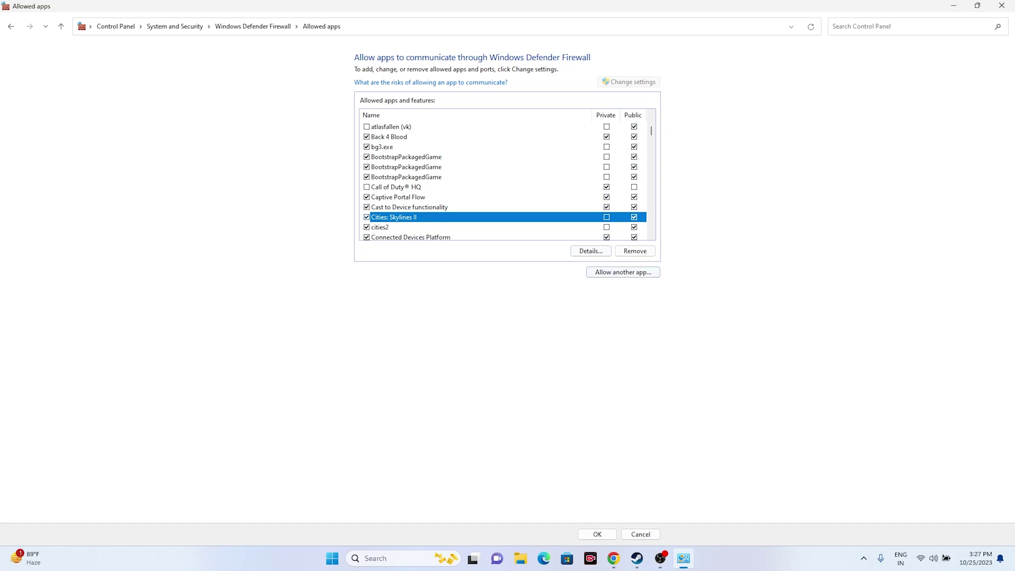
# Start allowing another app through the firewall and browse to Program Files (x86) on Local Disk (C:)
pyautogui.click(623, 271)
pyautogui.click(623, 271)
pyautogui.click(584, 329)
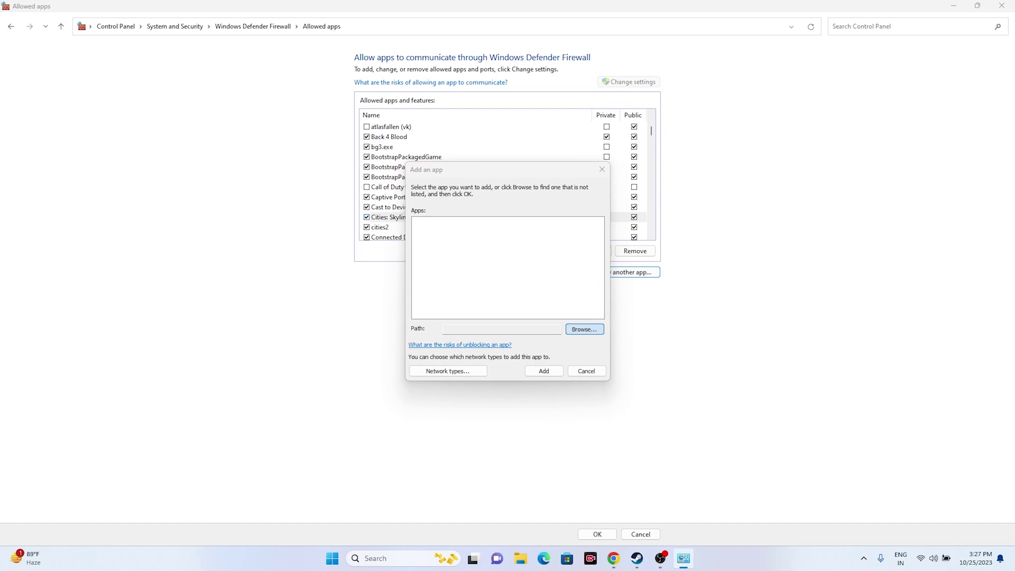
pyautogui.scroll(-3, 447, 329)
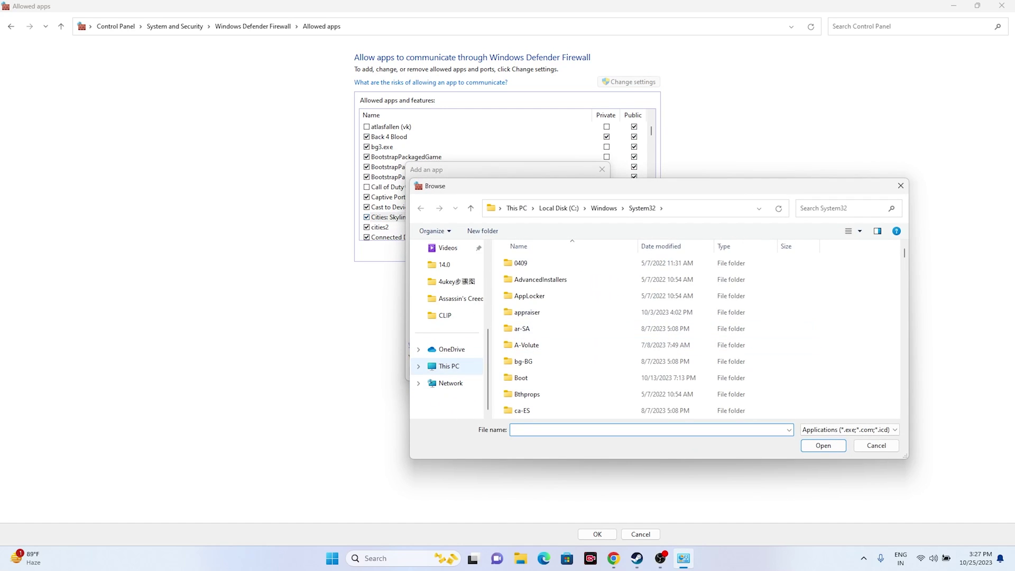
pyautogui.click(448, 366)
pyautogui.doubleClick(560, 269)
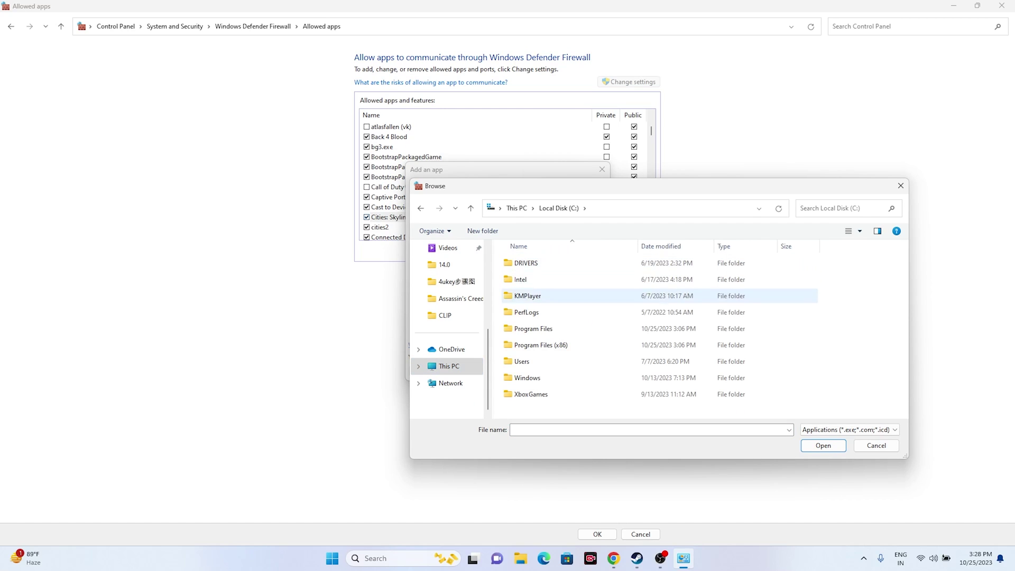
pyautogui.doubleClick(539, 345)
pyautogui.scroll(-5, 539, 317)
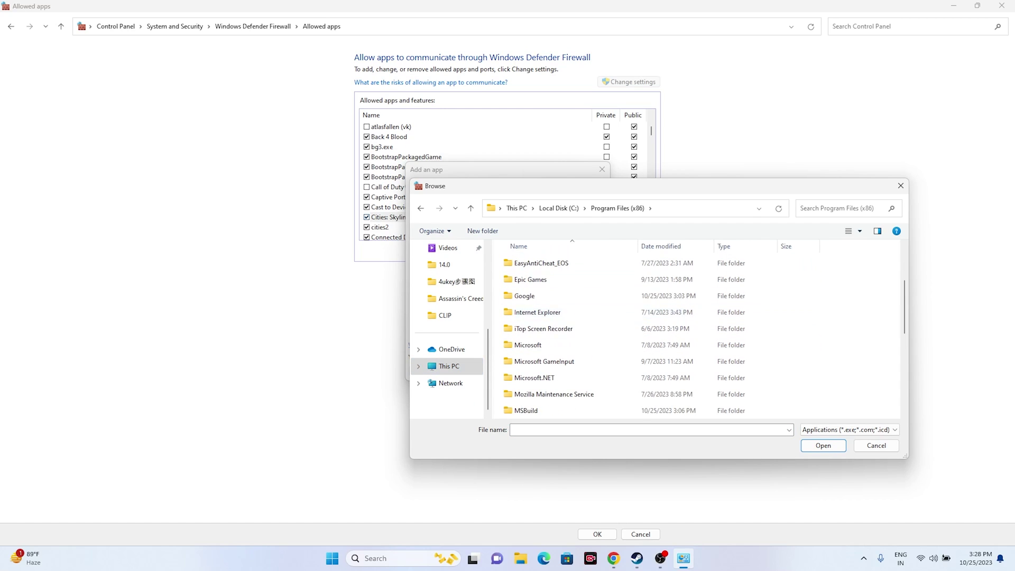
# Choose the Cities2 application from the Cities Skylines II folder in Steam's steamapps\common as the app to allow
pyautogui.doubleClick(523, 279)
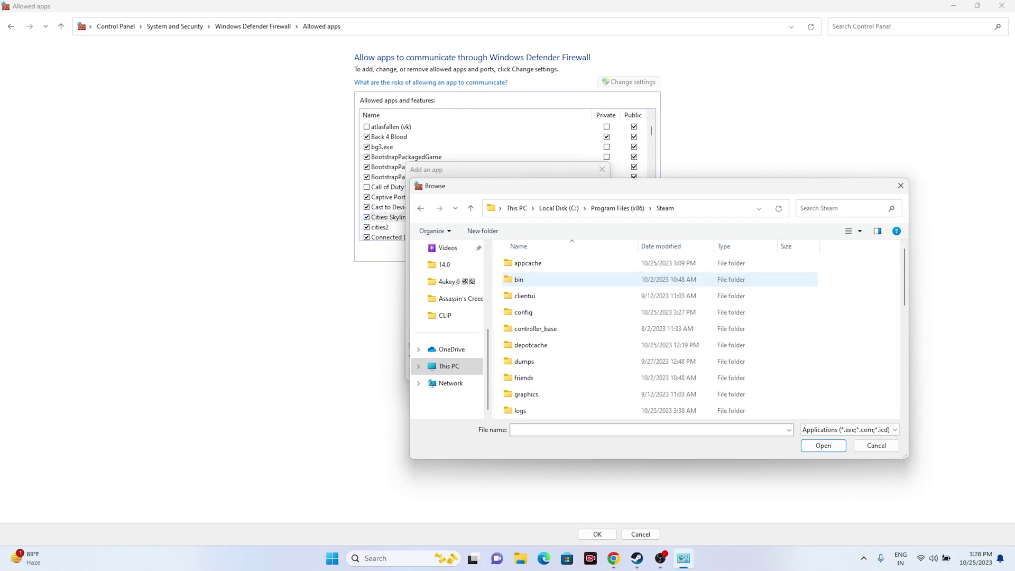
pyautogui.scroll(-3, 529, 311)
pyautogui.doubleClick(529, 377)
pyautogui.doubleClick(527, 263)
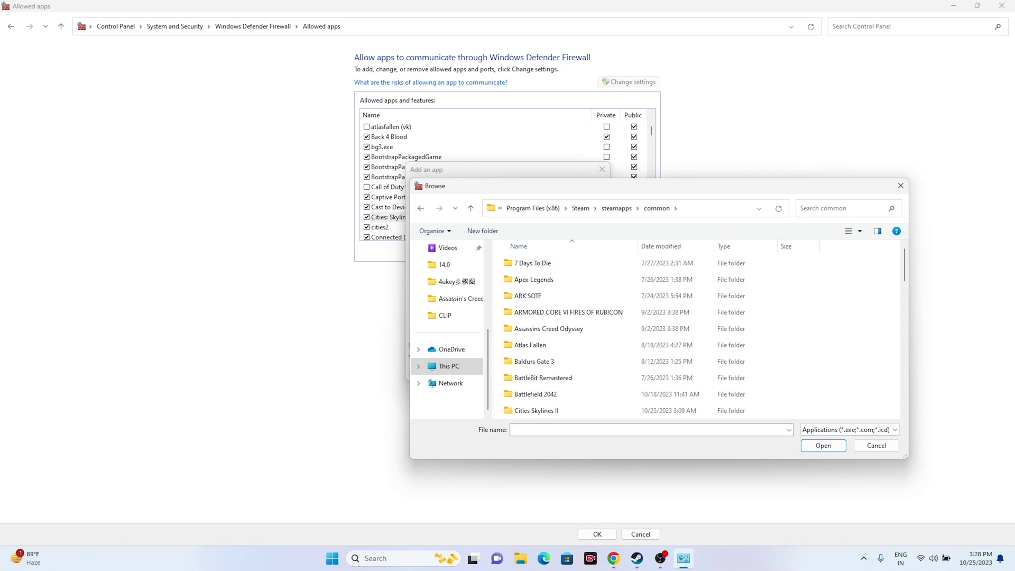
pyautogui.doubleClick(535, 312)
pyautogui.click(524, 311)
pyautogui.click(823, 445)
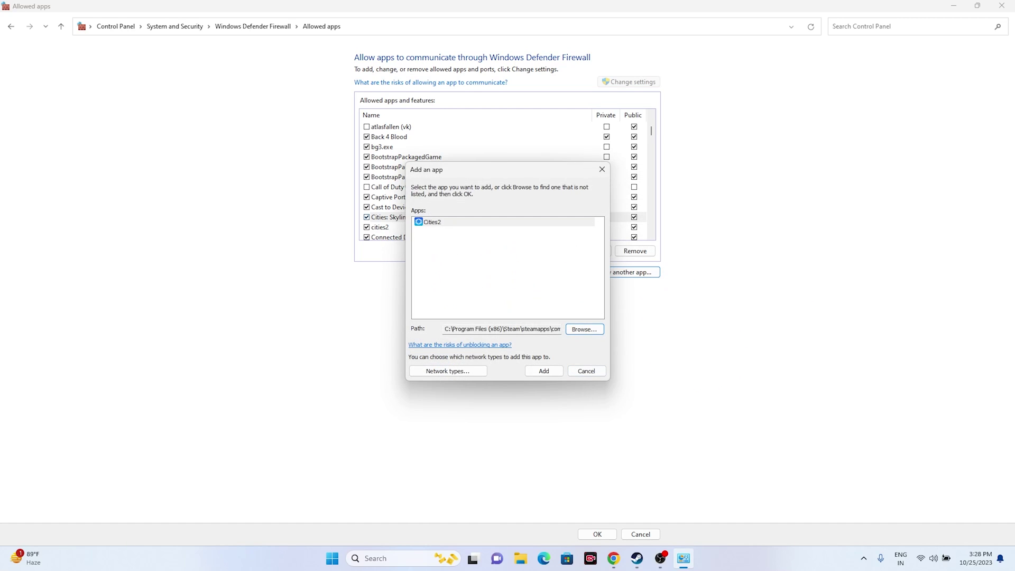
# Try to add Cities2 to the allowed apps, close the firewall window without saving and return to Steam
pyautogui.click(543, 371)
pyautogui.click(565, 315)
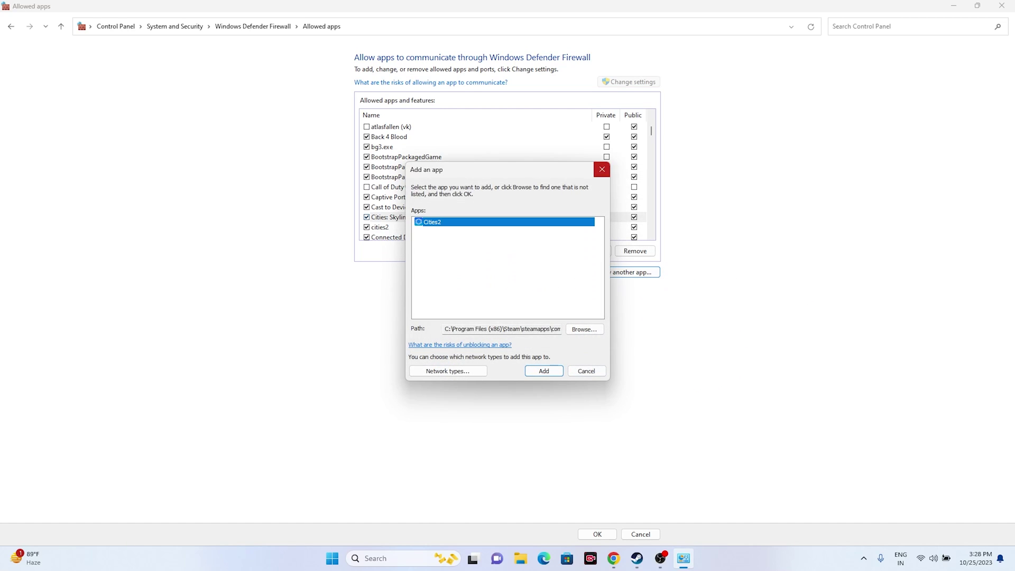
pyautogui.click(602, 169)
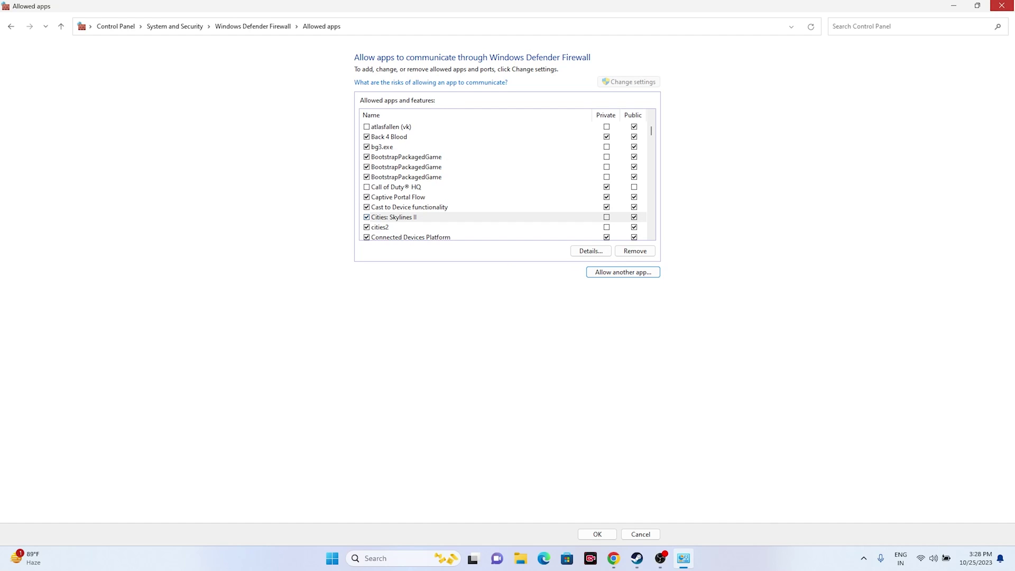
pyautogui.click(1002, 5)
pyautogui.click(648, 558)
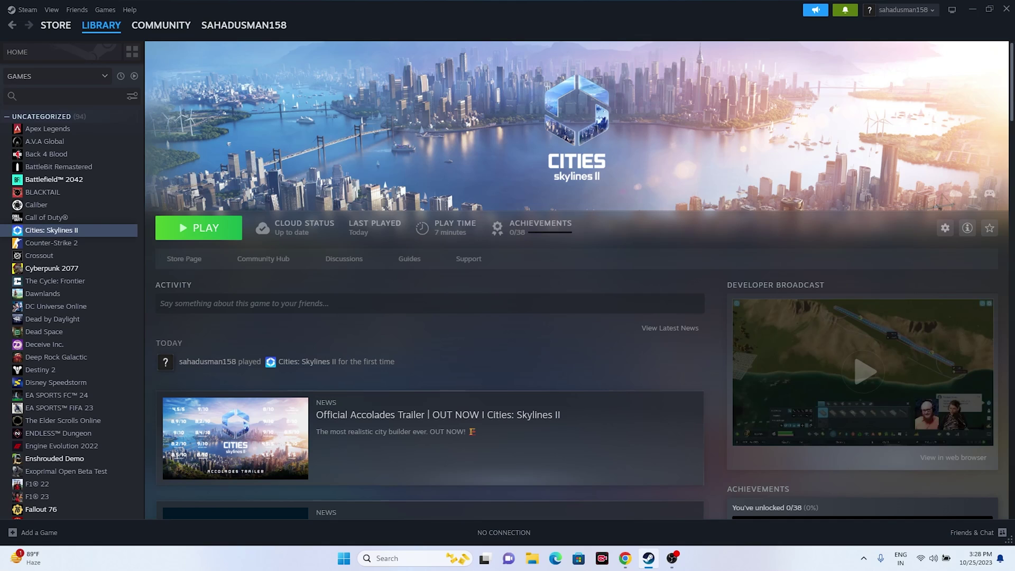
# In System Configuration, hide all Microsoft services, disable all the remaining services and apply the changes
pyautogui.click(411, 558)
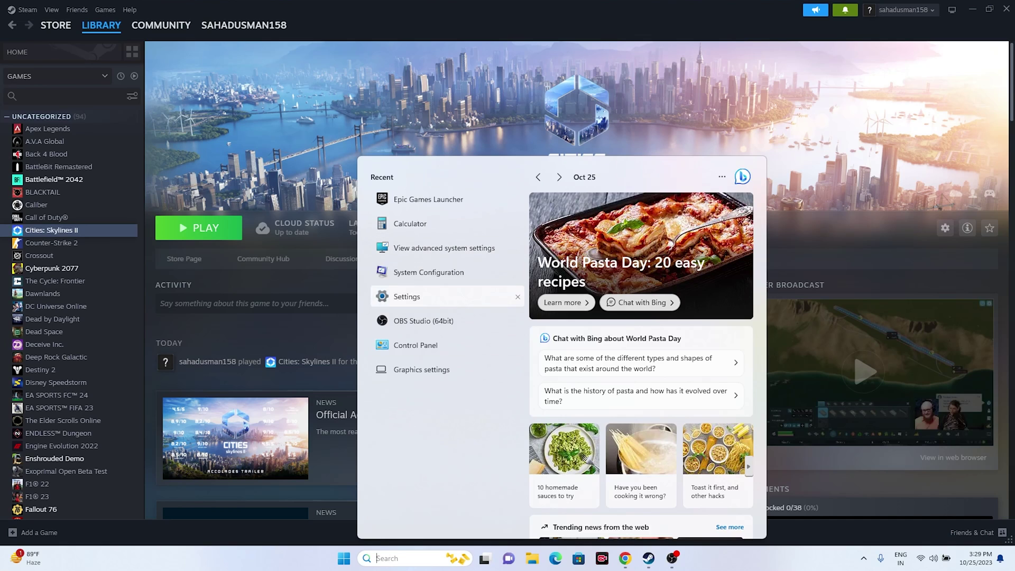
pyautogui.press('Return')
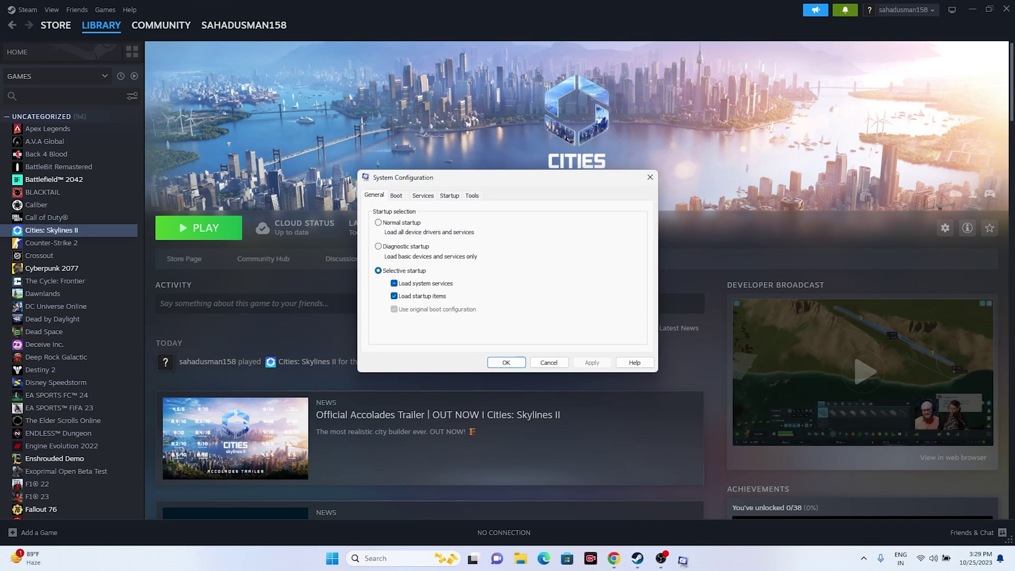
pyautogui.click(422, 195)
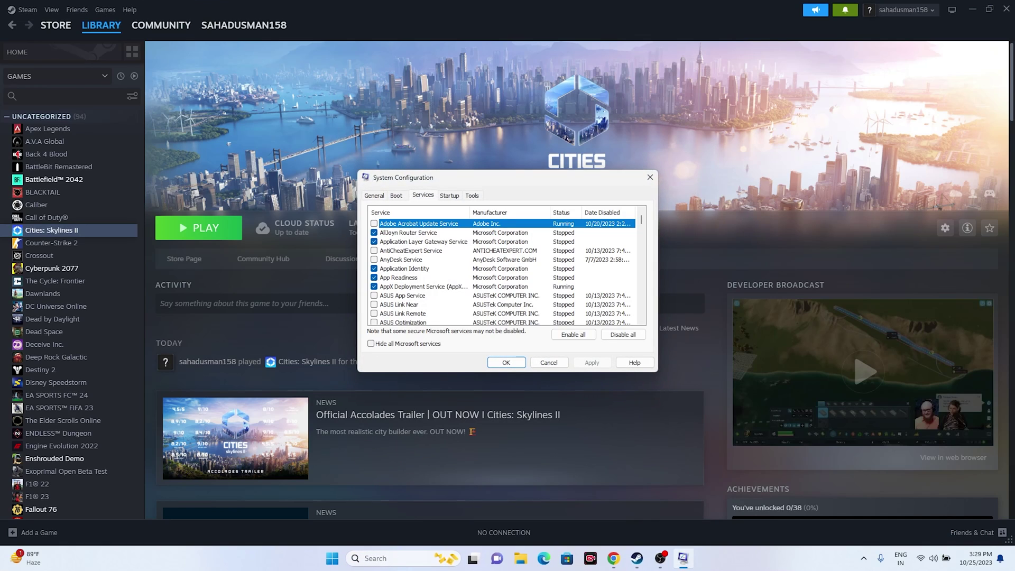
pyautogui.click(623, 334)
pyautogui.click(371, 343)
pyautogui.hotkey('alt', 'h')
pyautogui.click(592, 362)
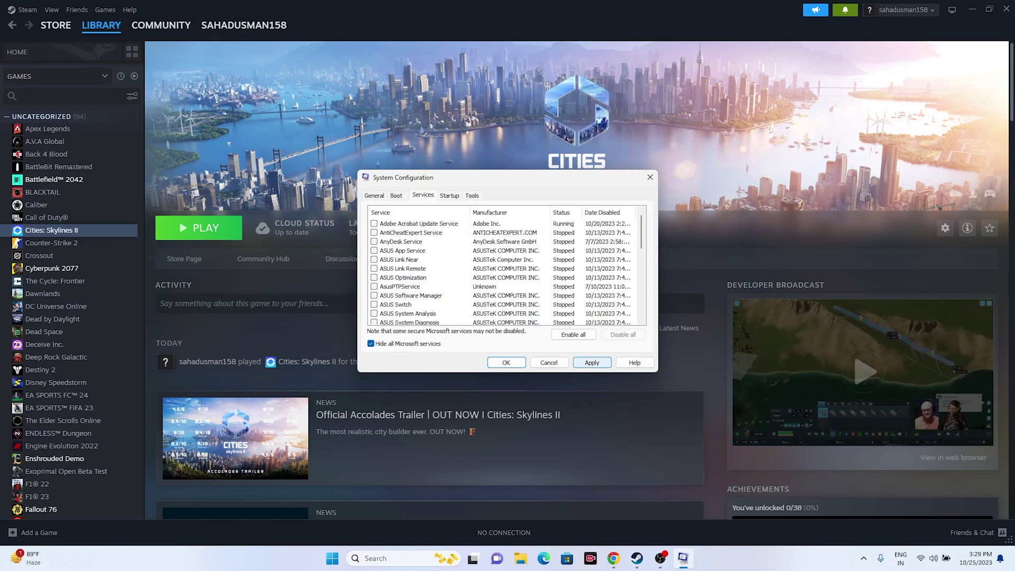
pyautogui.click(506, 362)
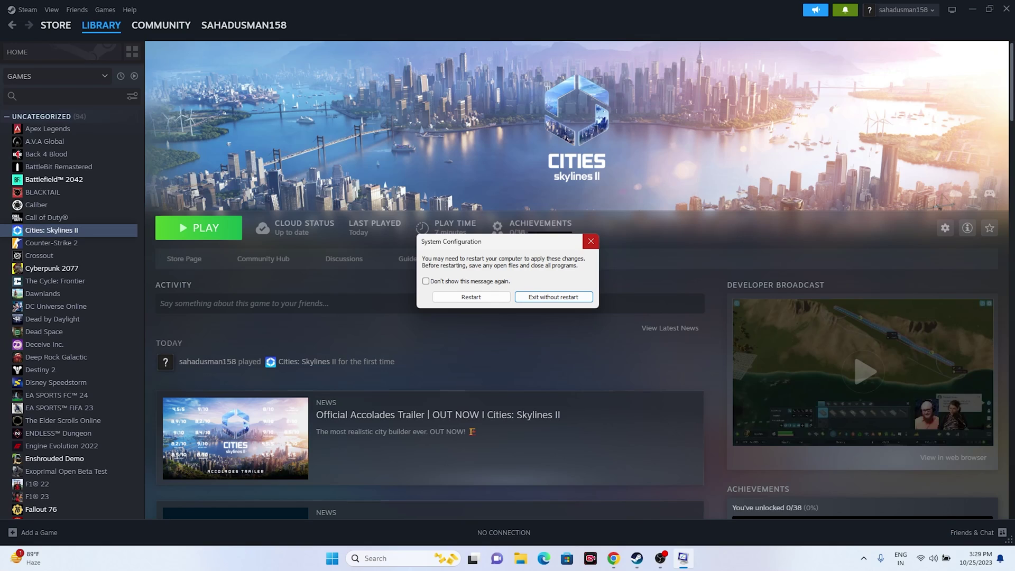
# Dismiss the restart prompt without restarting and view the installed files options in the Cities: Skylines II properties
pyautogui.click(590, 241)
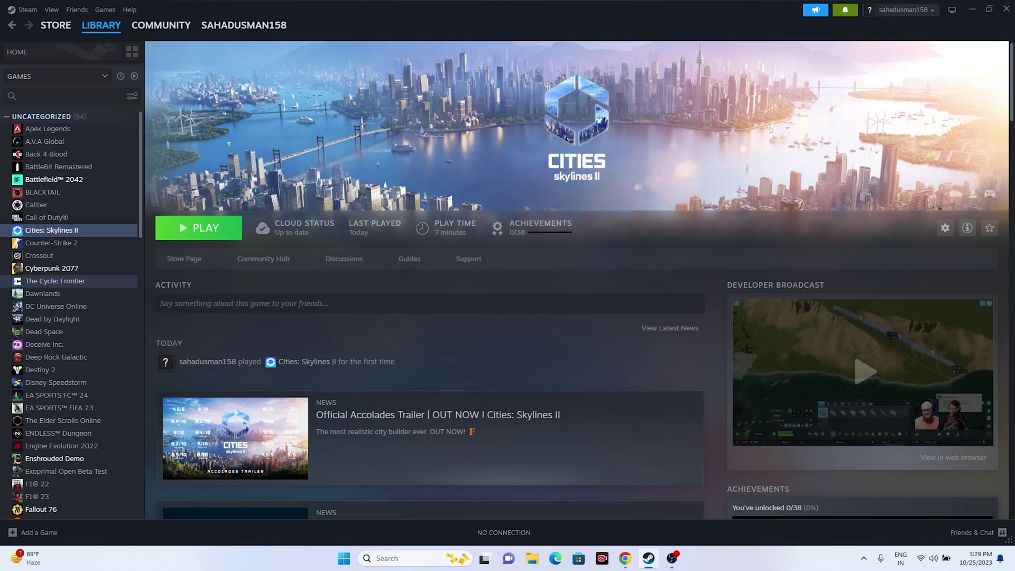
pyautogui.rightClick(93, 233)
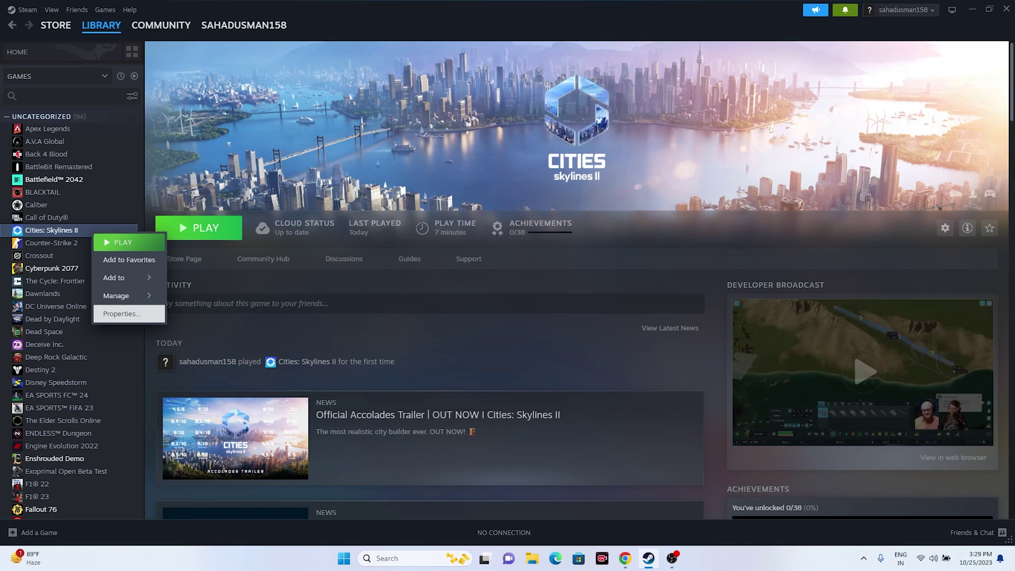
pyautogui.click(121, 314)
pyautogui.click(321, 203)
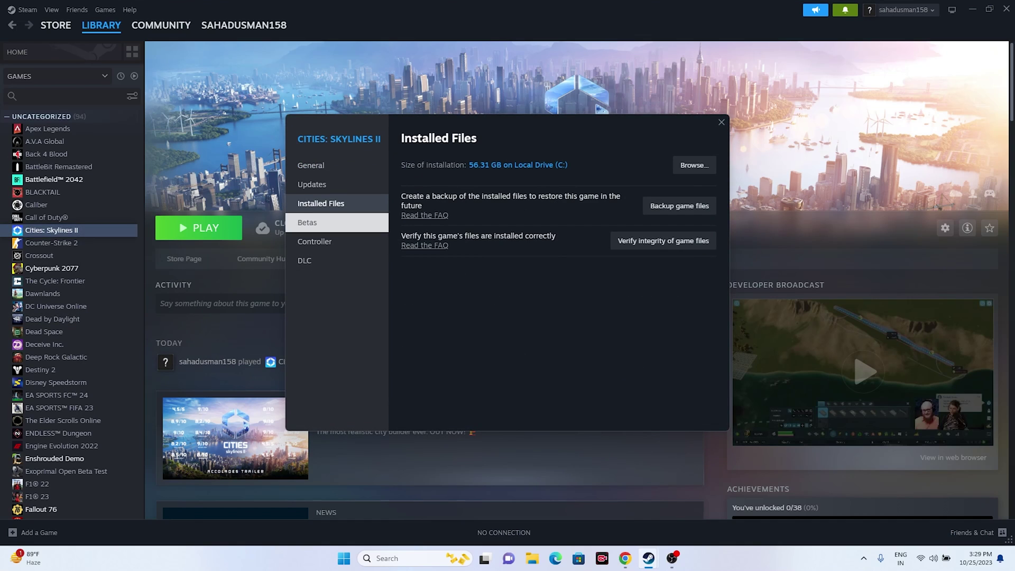
# Set the game's launch option to -dx12 in its general properties and close the properties window
pyautogui.click(317, 166)
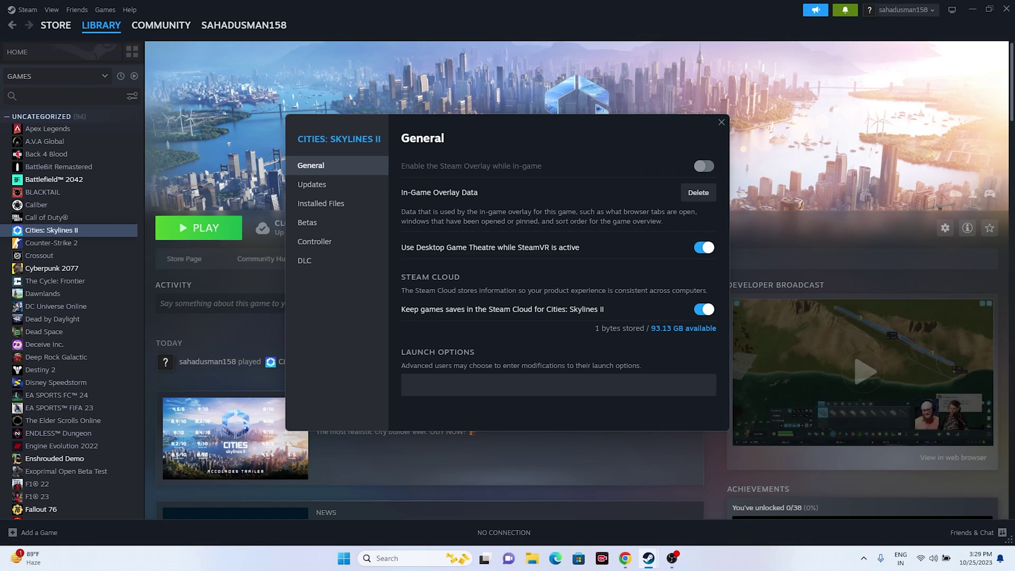
pyautogui.click(407, 385)
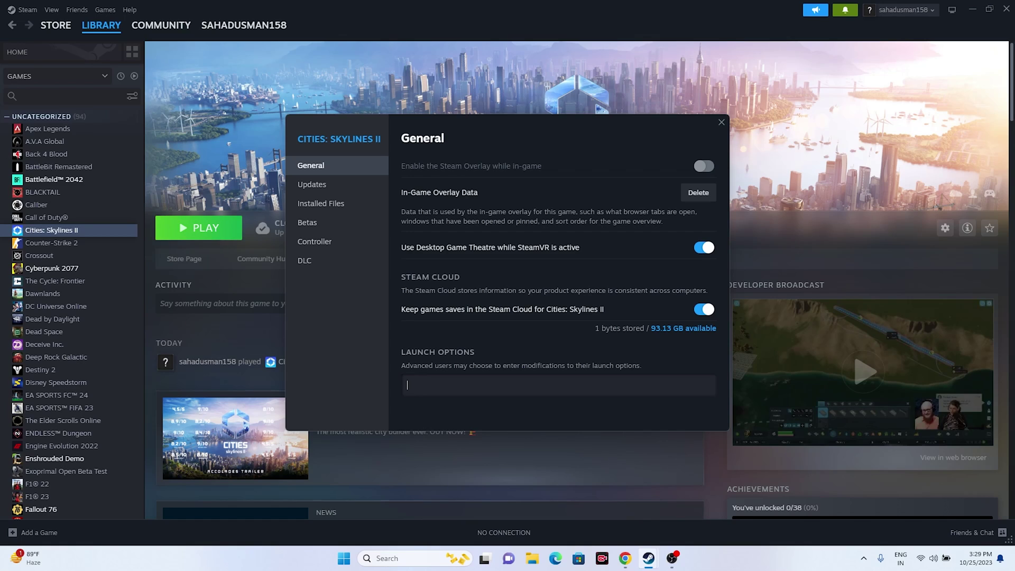
pyautogui.write('-dx11')
pyautogui.press('BackSpace')
pyautogui.write('2')
pyautogui.click(721, 122)
# Open Task Manager full screen to review the running apps and background processes, and close it
pyautogui.press('super+x')
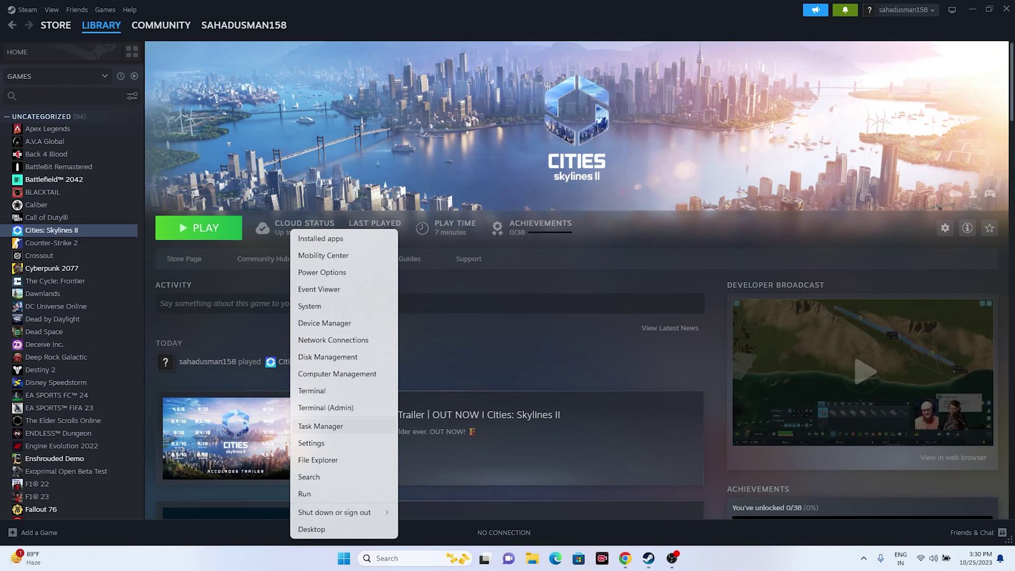
pyautogui.click(319, 425)
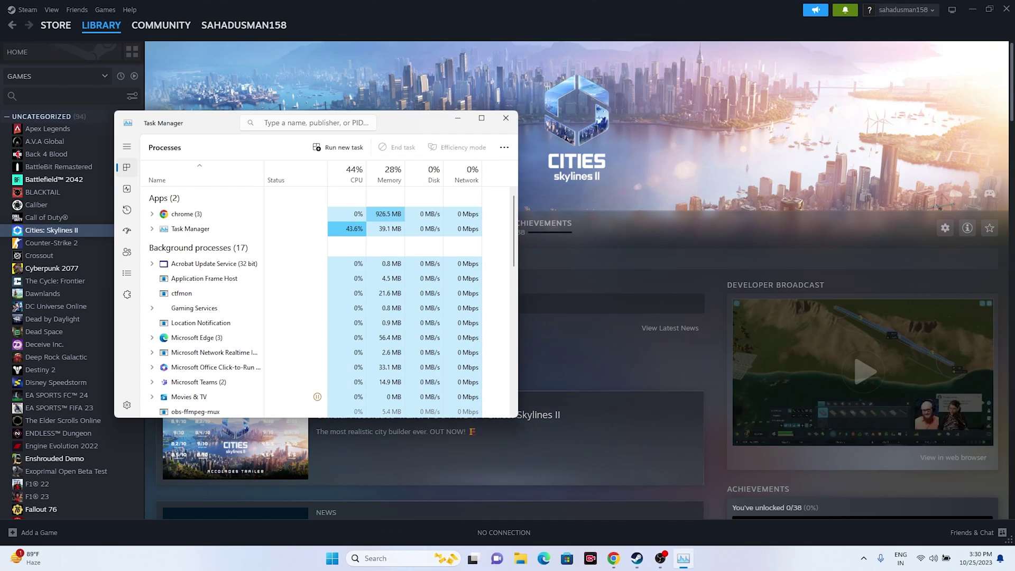
pyautogui.press('super+Up')
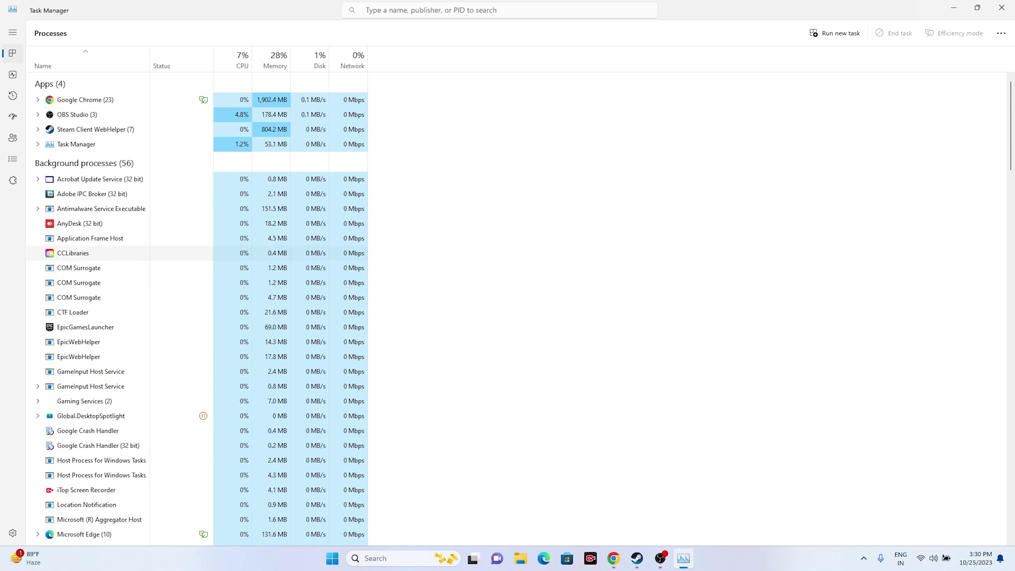
pyautogui.click(1001, 7)
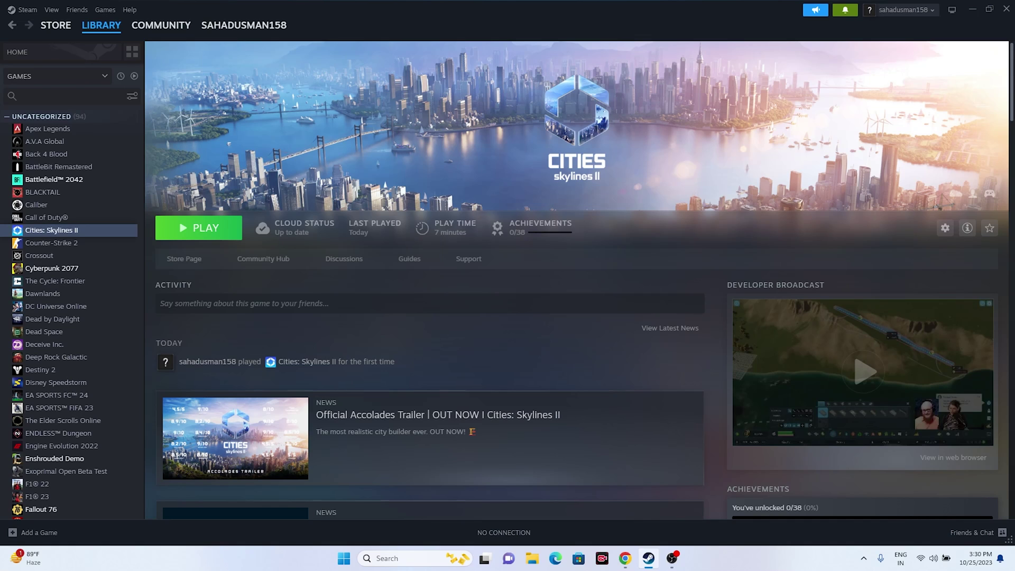
# Open the Windows graphics settings, start adding a desktop app and browse to Program Files (x86) on Local Disk (C:)
pyautogui.click(415, 559)
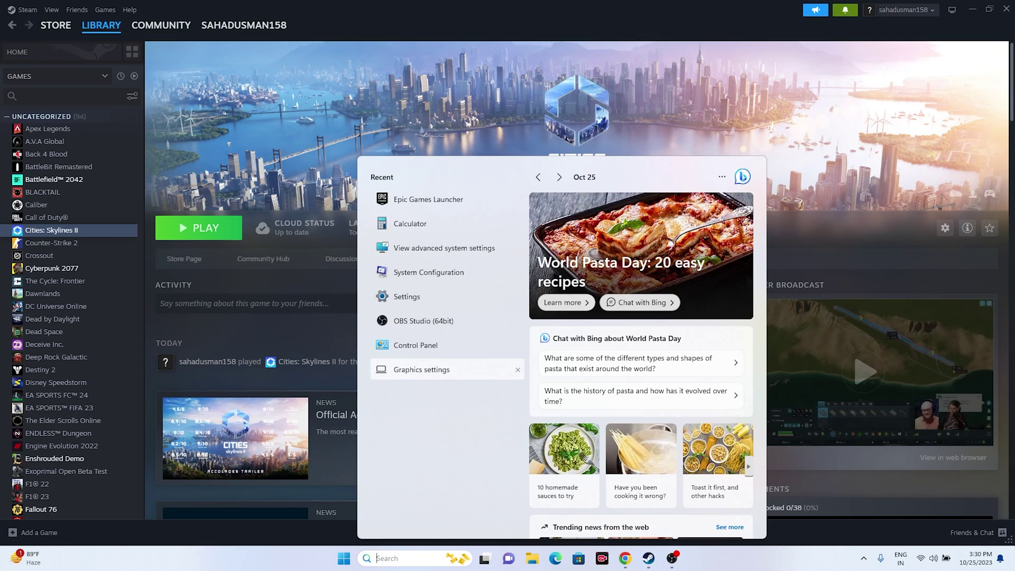
pyautogui.click(421, 369)
pyautogui.scroll(-3, 438, 188)
pyautogui.scroll(3, 439, 188)
pyautogui.click(346, 188)
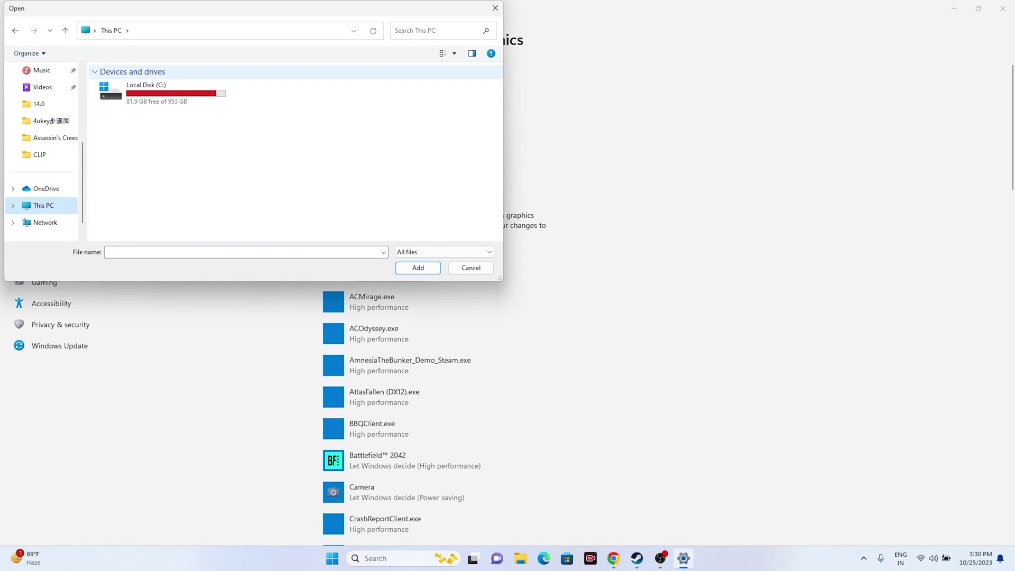
pyautogui.doubleClick(146, 91)
pyautogui.doubleClick(136, 167)
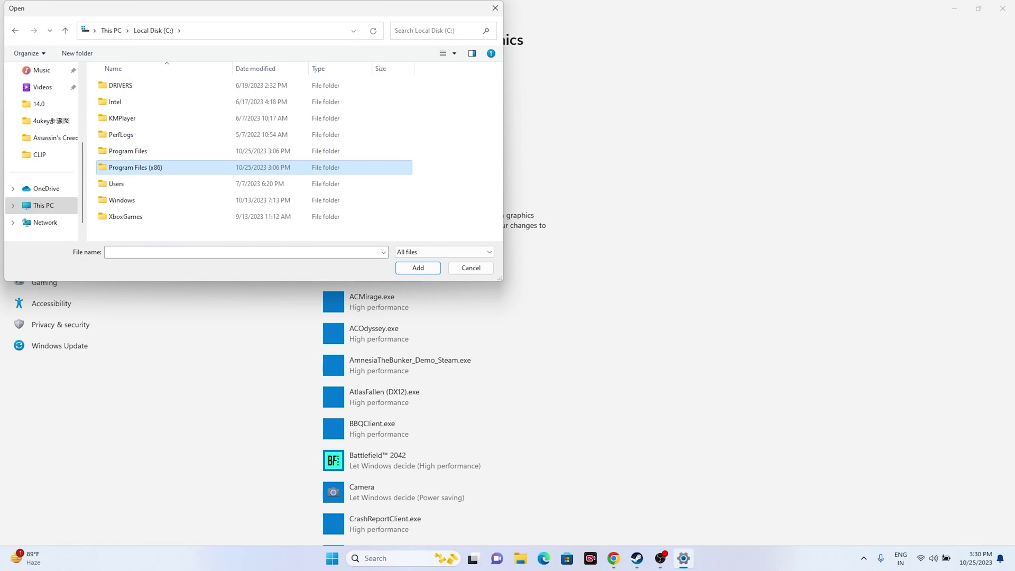
pyautogui.scroll(-2, 159, 167)
pyautogui.scroll(-2, 166, 167)
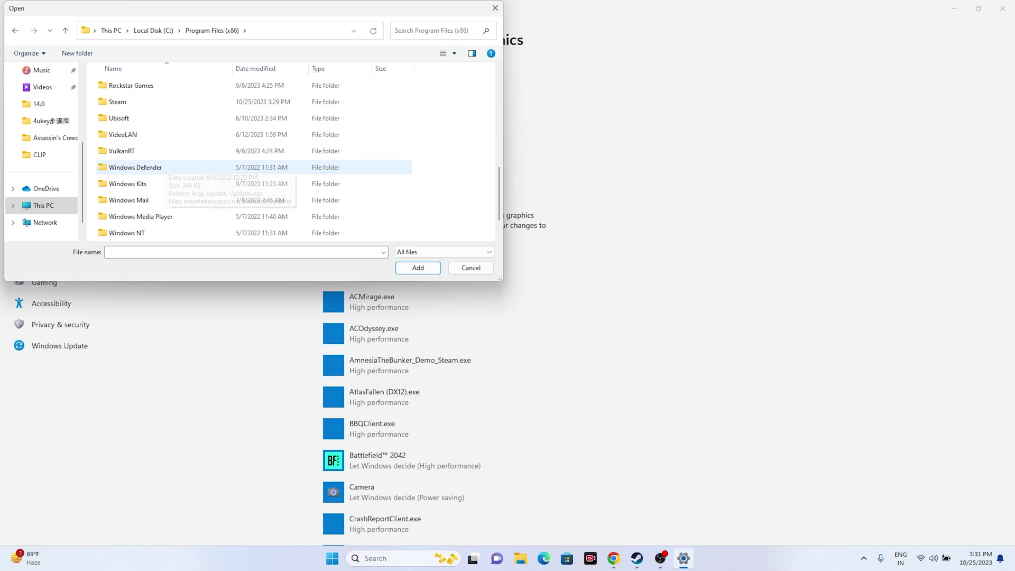
# Add the Cities2 application from Steam\steamapps\common\Cities Skylines II to the graphics settings app list
pyautogui.doubleClick(159, 102)
pyautogui.scroll(-1, 158, 153)
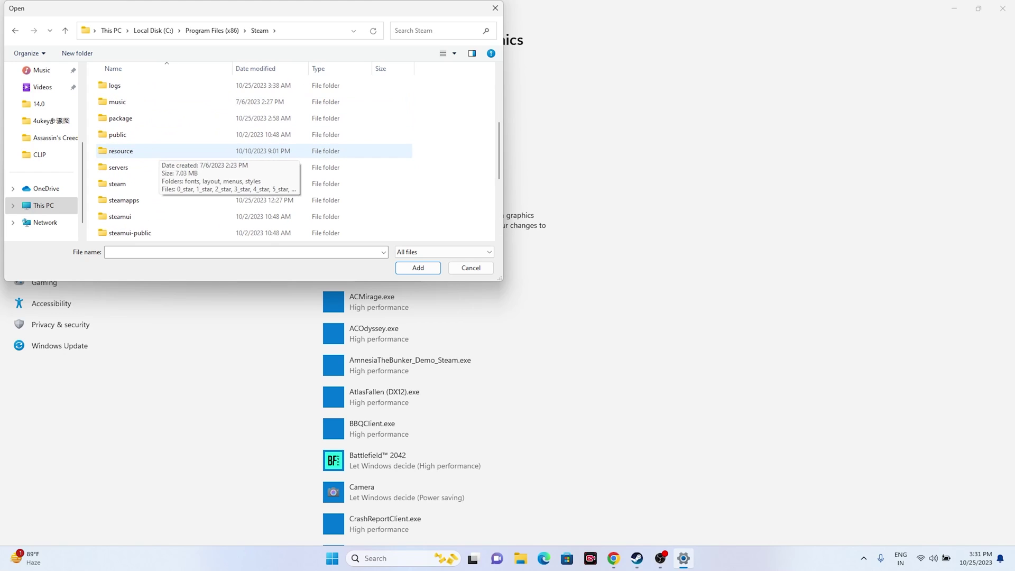
pyautogui.doubleClick(159, 200)
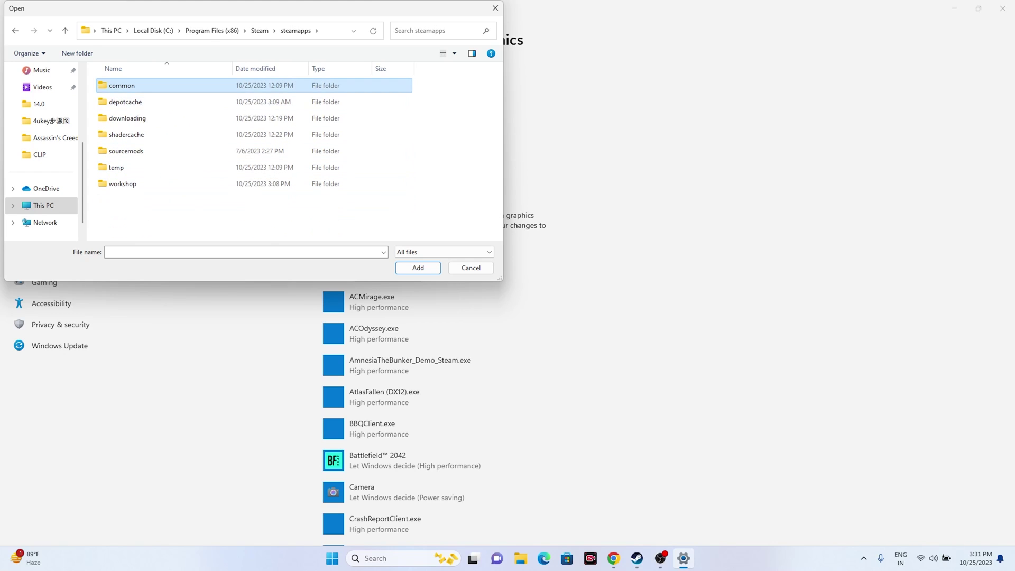
pyautogui.doubleClick(159, 85)
pyautogui.scroll(-1, 158, 134)
pyautogui.doubleClick(131, 183)
pyautogui.click(119, 134)
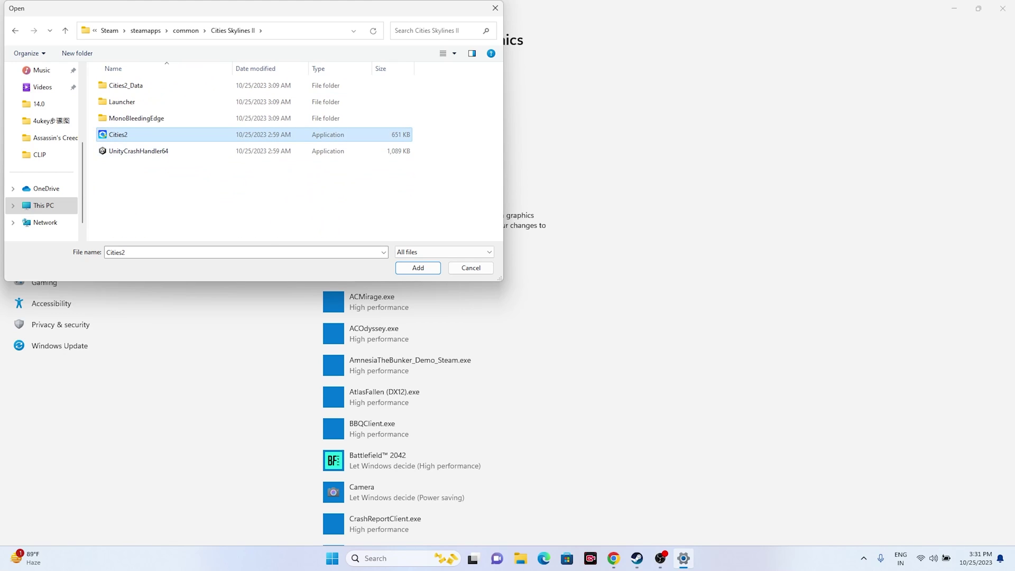
pyautogui.click(418, 268)
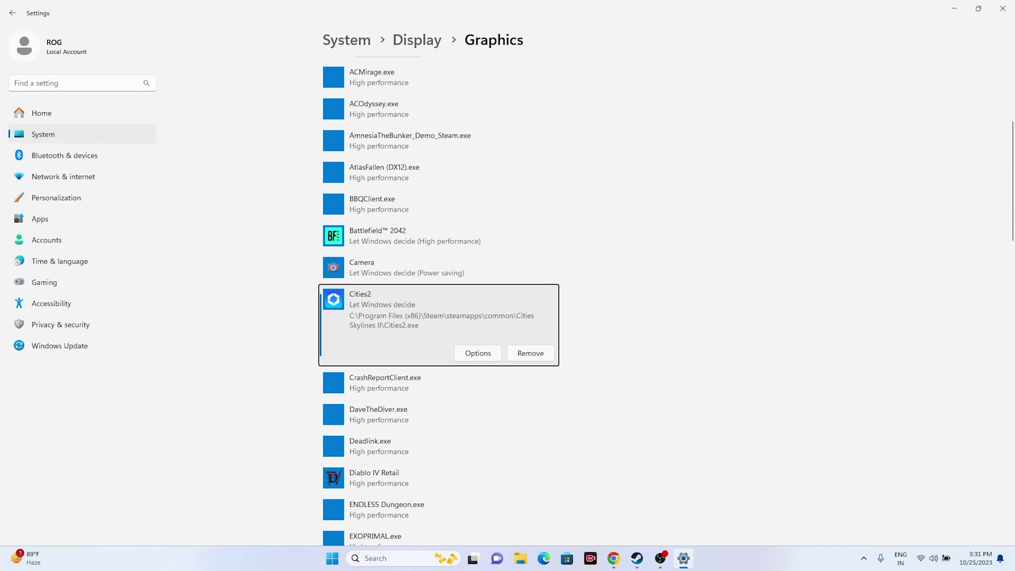
# Set the Cities2 graphics preference to High performance, save it and close Settings
pyautogui.click(477, 352)
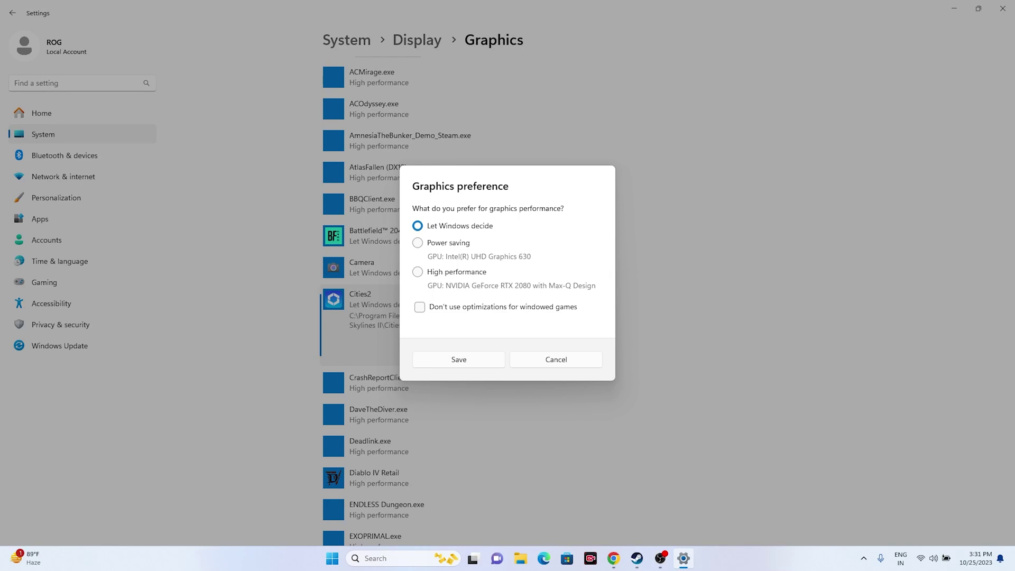
pyautogui.click(418, 272)
pyautogui.click(457, 359)
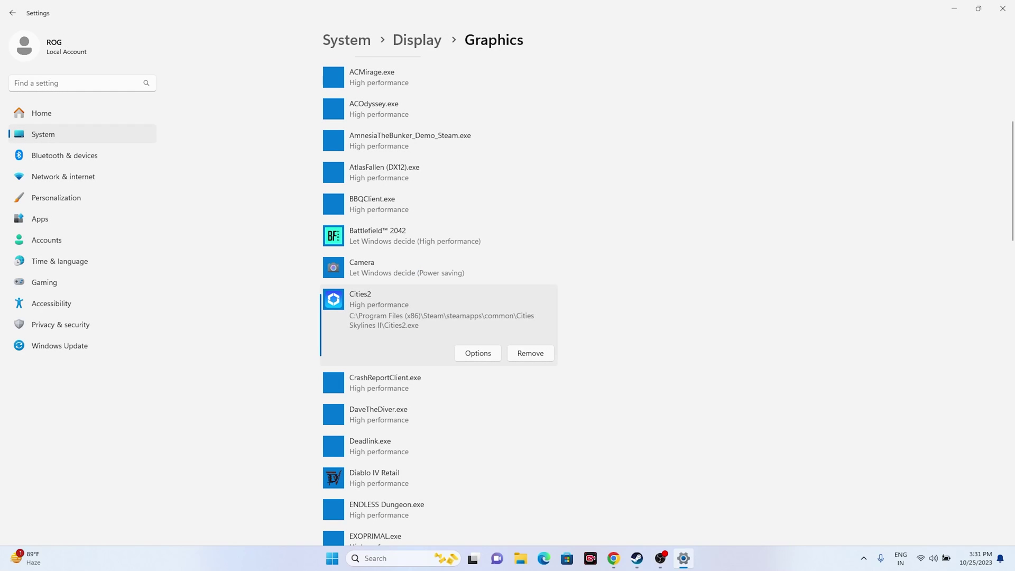
pyautogui.click(1003, 9)
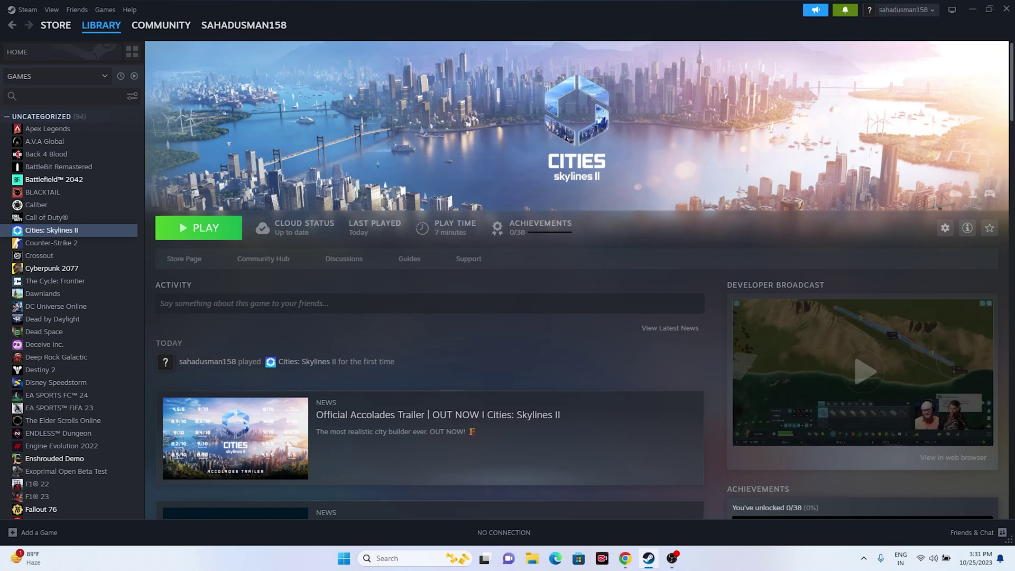
# Minimize Steam, open the Virtual Memory settings from the advanced system settings and choose a custom paging file size for drive C:
pyautogui.click(972, 9)
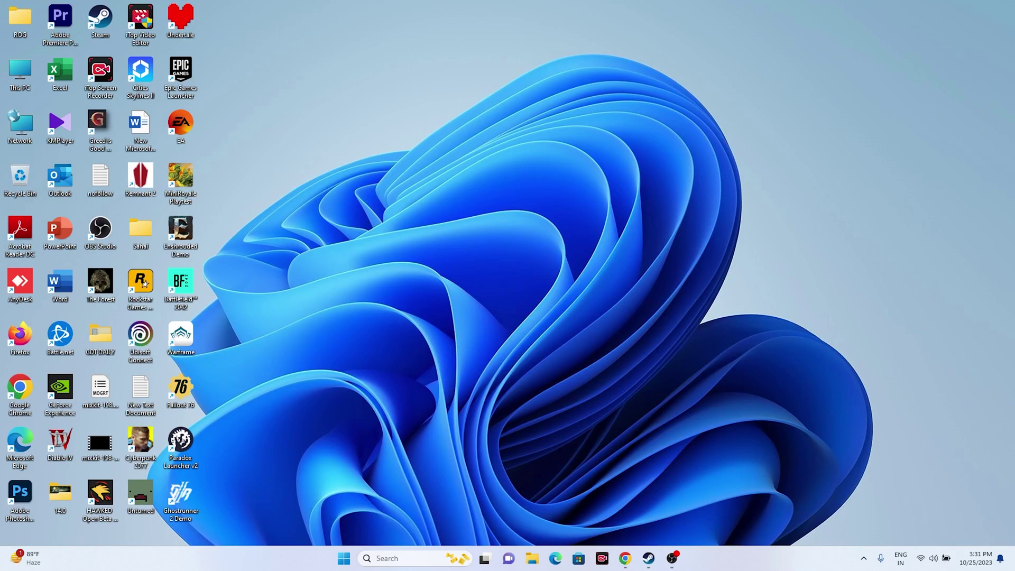
pyautogui.click(402, 558)
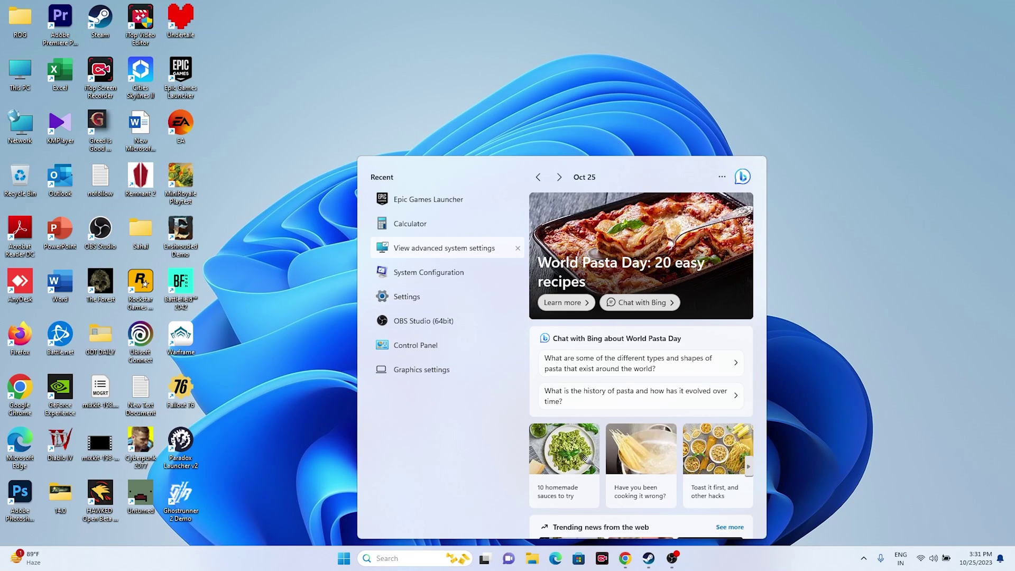
pyautogui.click(445, 248)
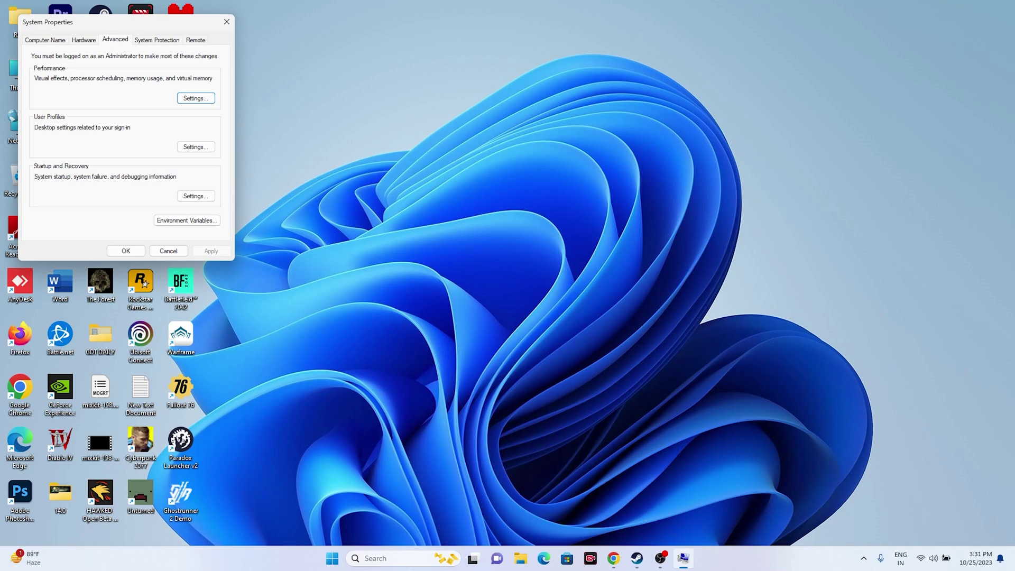
pyautogui.click(196, 98)
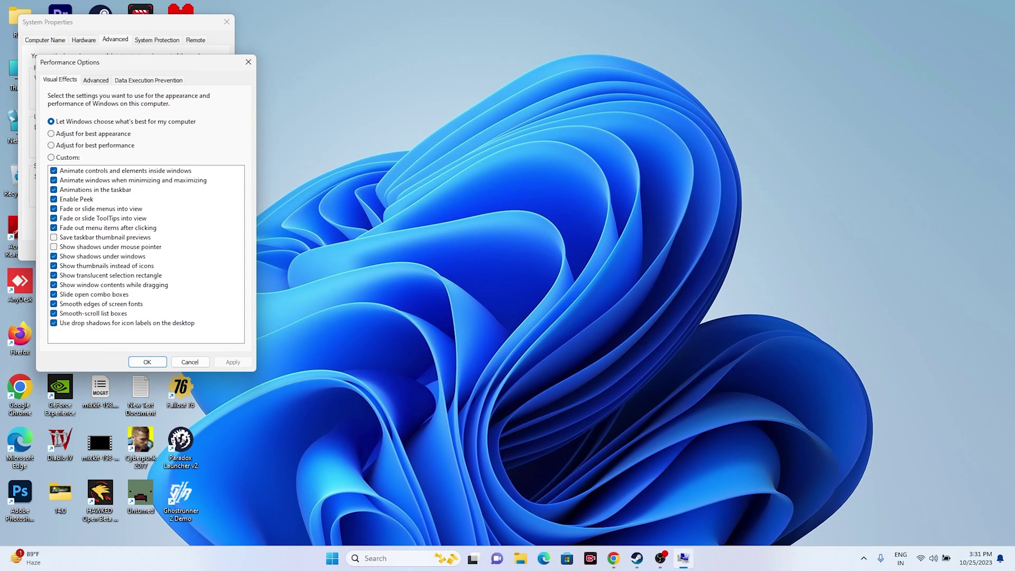
pyautogui.click(95, 79)
pyautogui.hotkey('alt', 'c')
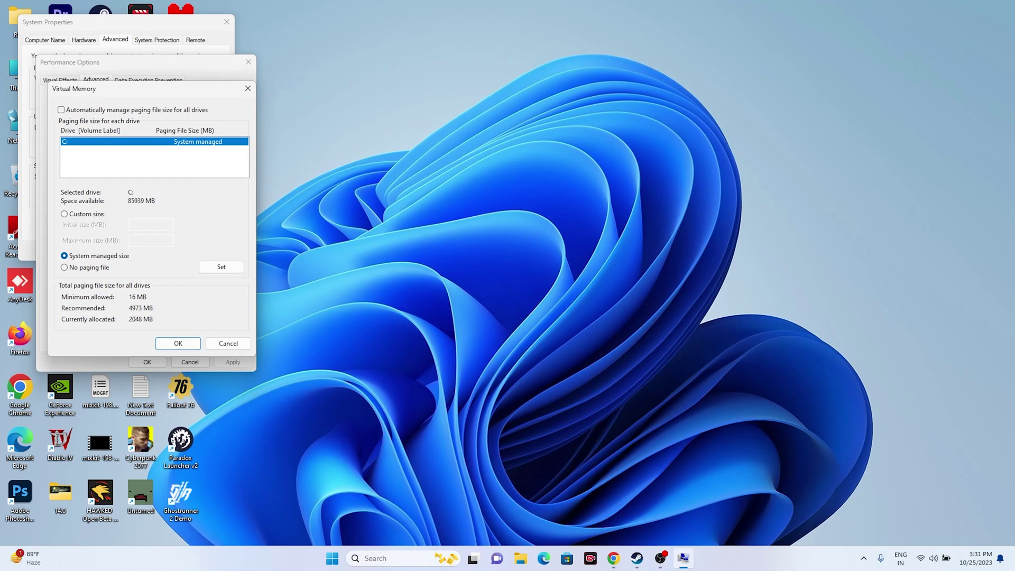
pyautogui.hotkey('alt', 'c')
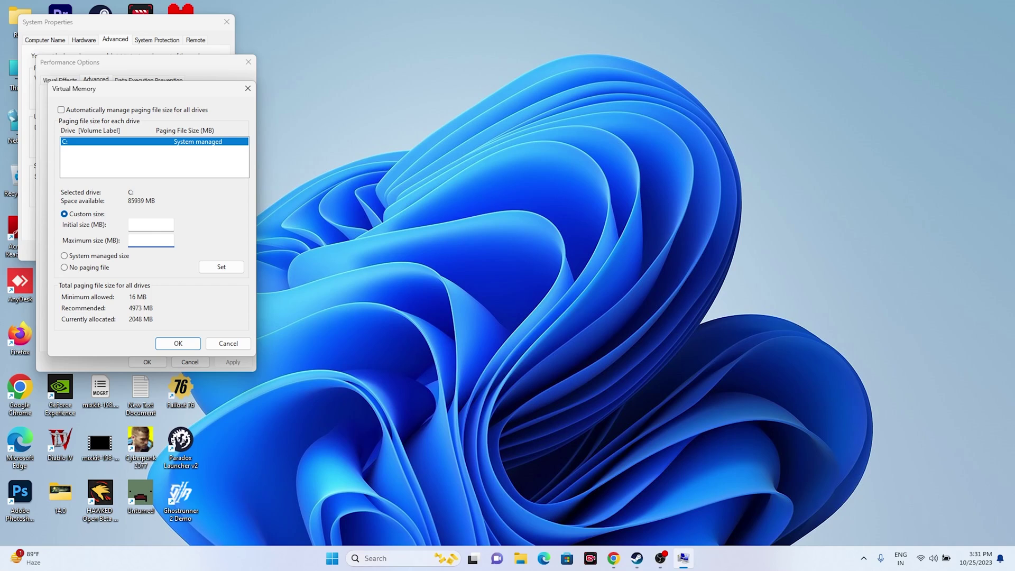
# Open Calculator, multiply 32 by 1024 and the result by 1.5, and copy the answer
pyautogui.click(403, 559)
pyautogui.press('Up')
pyautogui.press('Up')
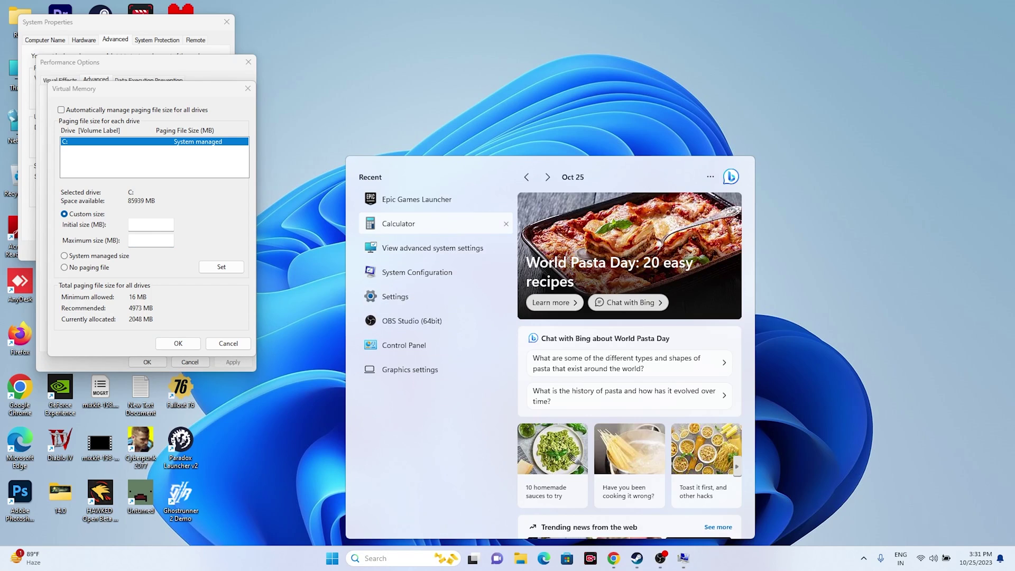
pyautogui.press('Return')
pyautogui.write('32*102')
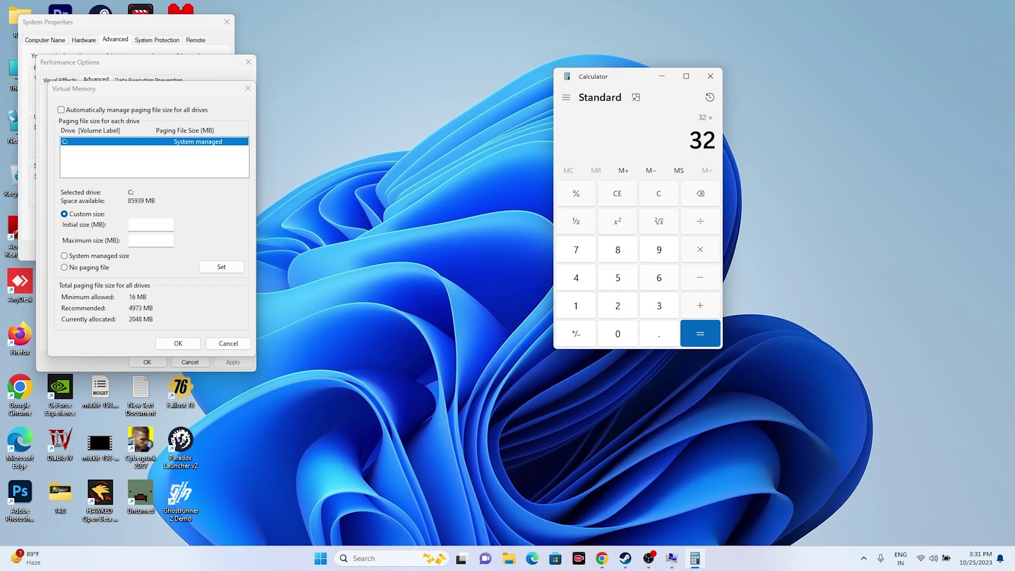
pyautogui.write('4')
pyautogui.press('Return')
pyautogui.write('*1')
pyautogui.write('.5')
pyautogui.press('Return')
pyautogui.hotkey('ctrl', 'c')
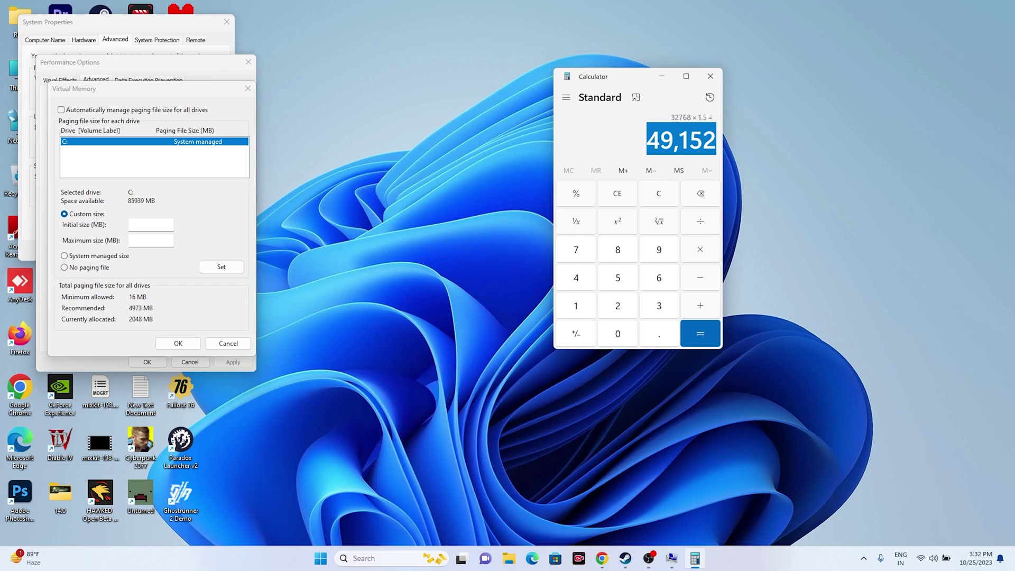
# Set the paging file's initial size to the copied value, 49,152 MB
pyautogui.rightClick(144, 225)
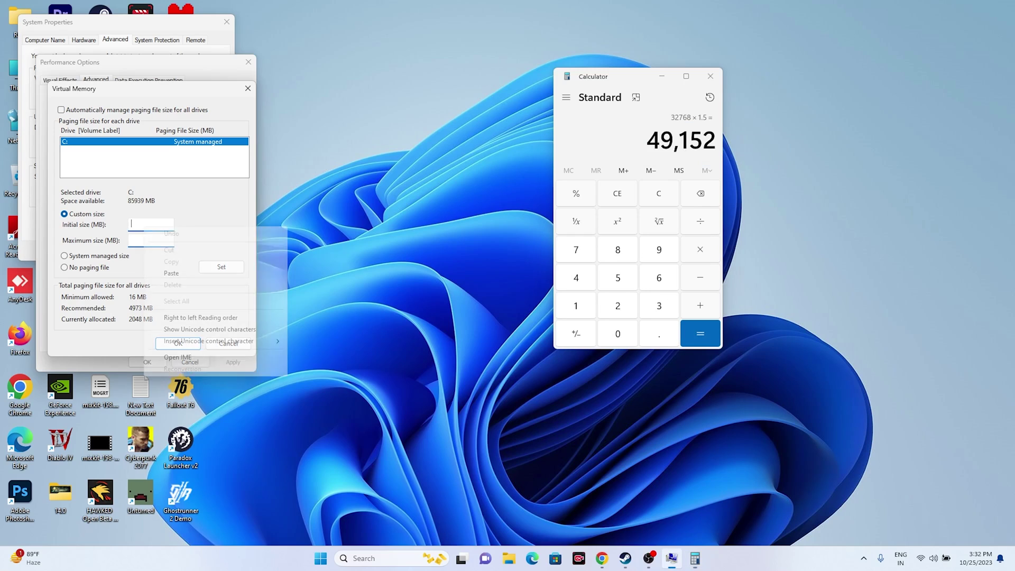
pyautogui.click(171, 273)
pyautogui.click(150, 240)
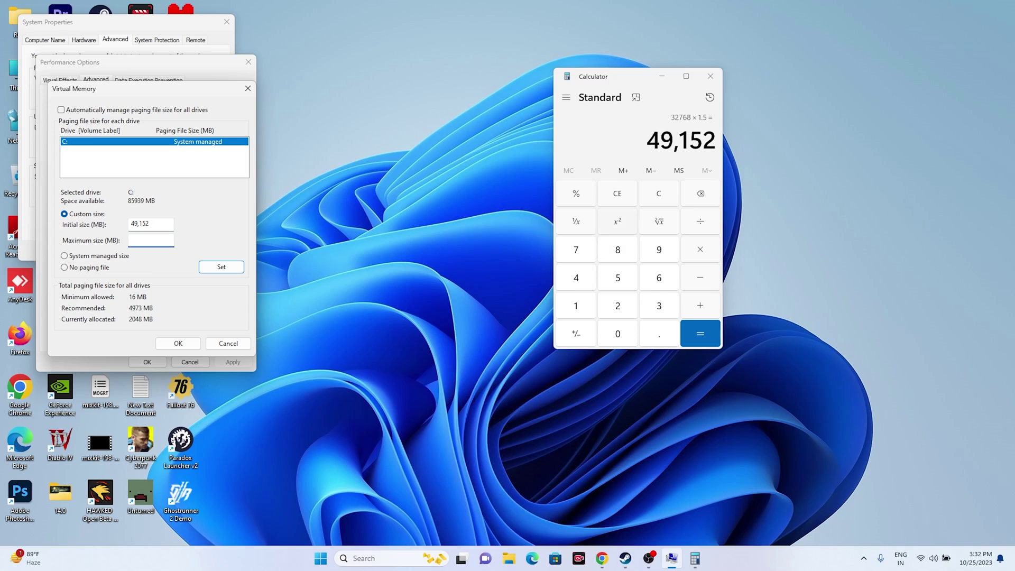
# Clear Calculator, multiply 32 by 1024 and the result by 3, and copy the answer
pyautogui.hotkey('alt', 'Tab')
pyautogui.press('Escape')
pyautogui.write('32')
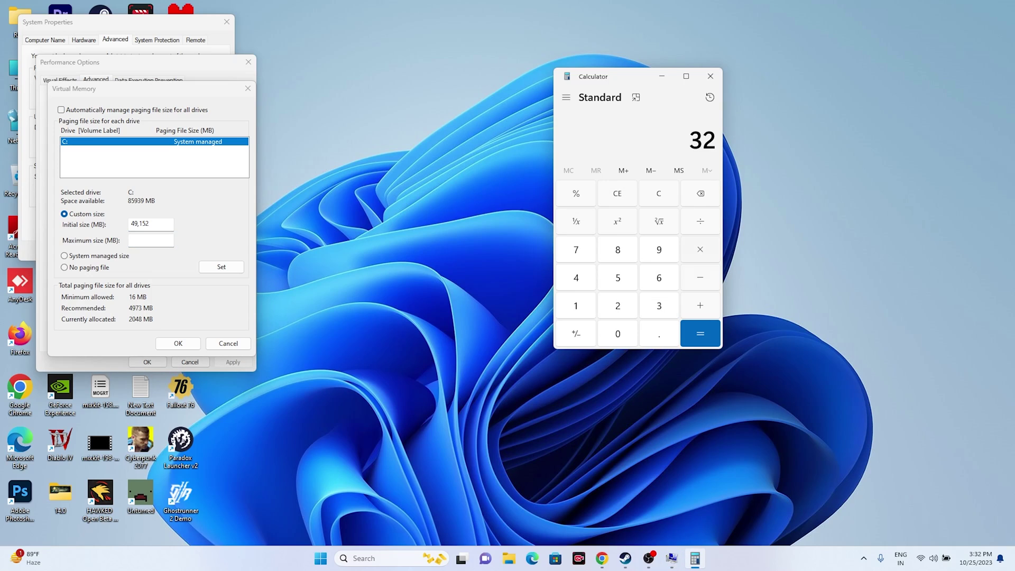
pyautogui.write('*124')
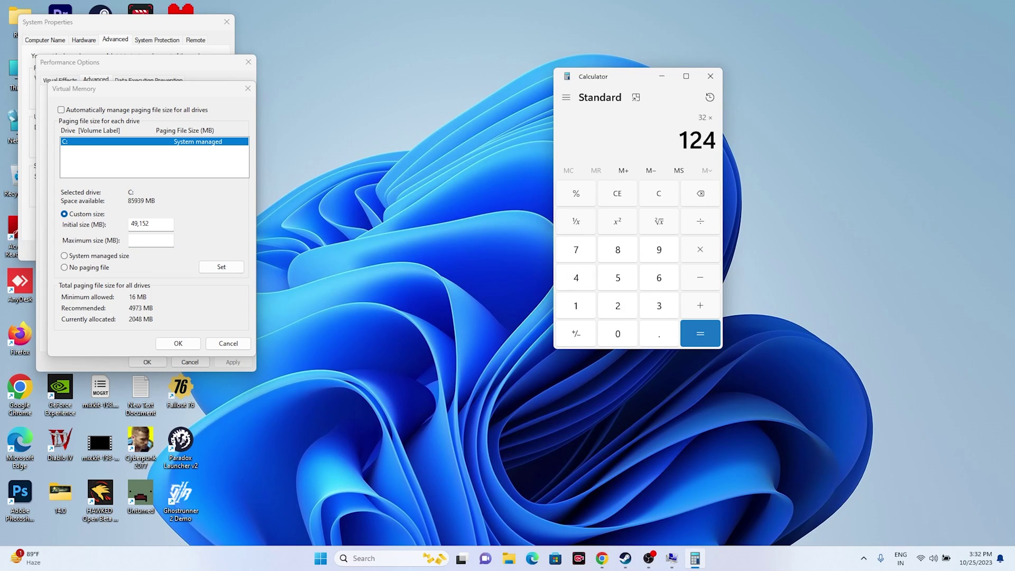
pyautogui.press('BackSpace')
pyautogui.press('BackSpace')
pyautogui.write('024')
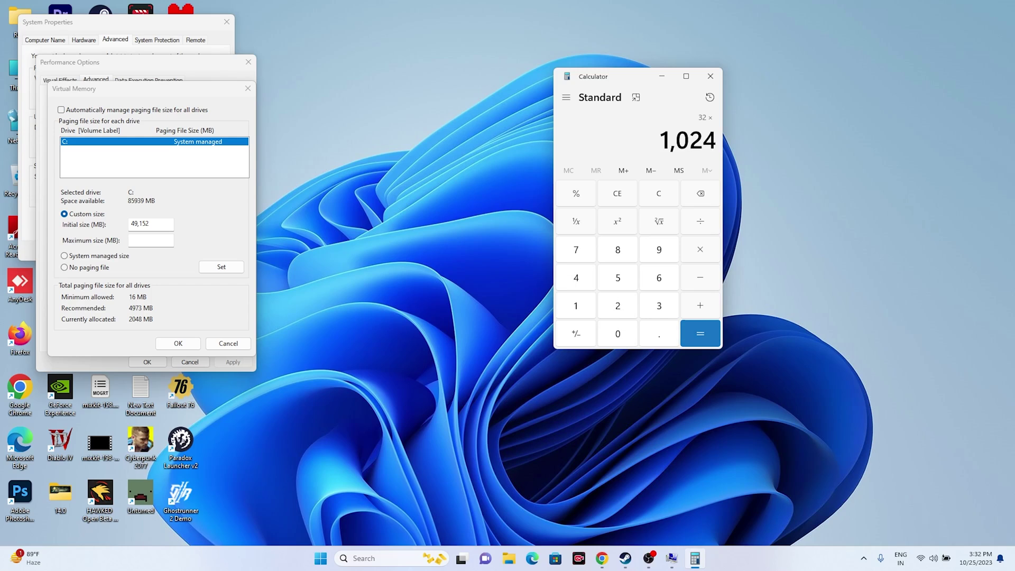
pyautogui.press('Return')
pyautogui.write('*3')
pyautogui.press('Return')
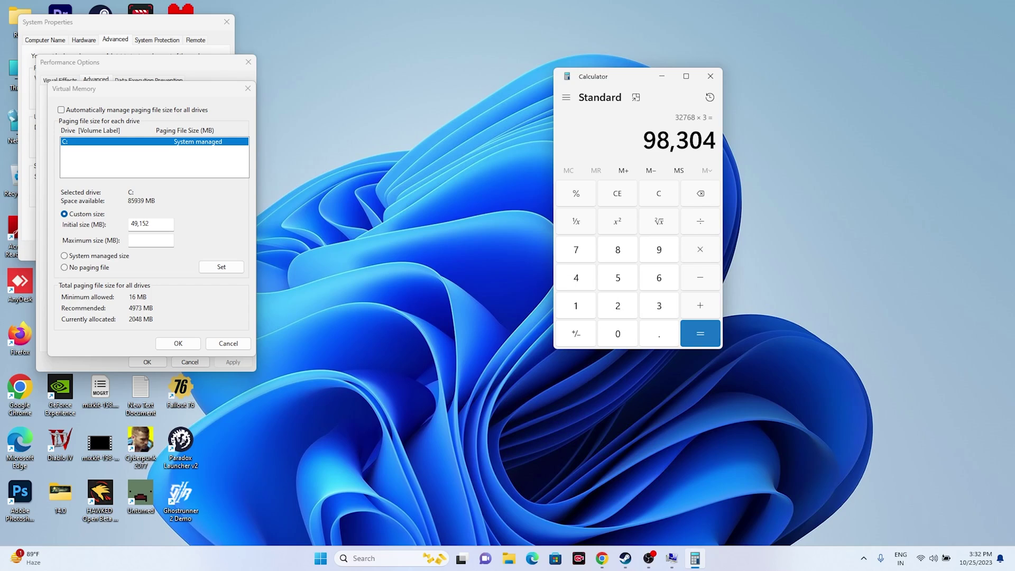
pyautogui.hotkey('ctrl', 'c')
pyautogui.rightClick(706, 141)
pyautogui.click(732, 153)
# Set the paging file's maximum size to 98,304 MB, confirm the dialogs and close System Properties
pyautogui.rightClick(143, 241)
pyautogui.click(180, 286)
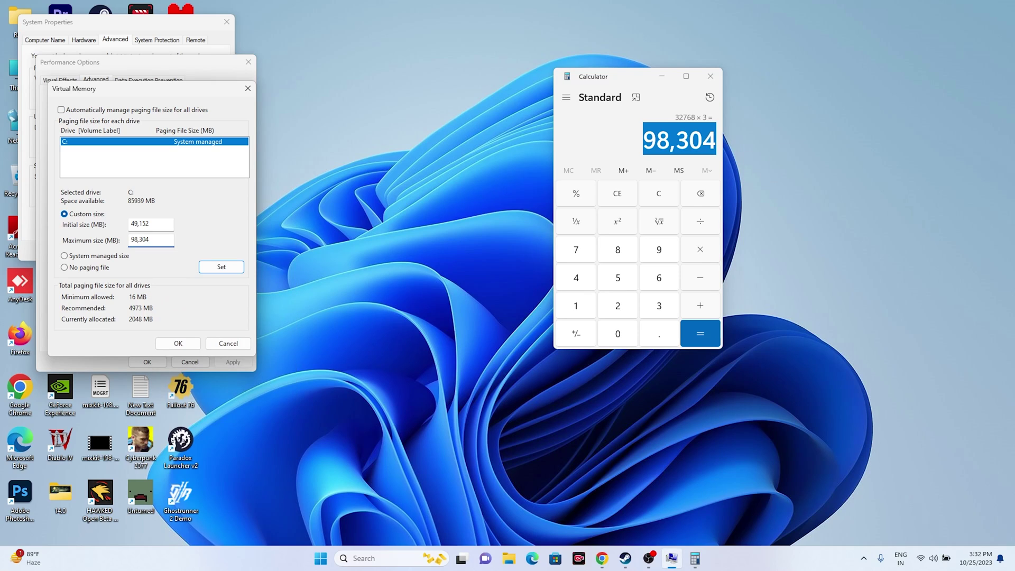
pyautogui.click(178, 343)
pyautogui.click(147, 362)
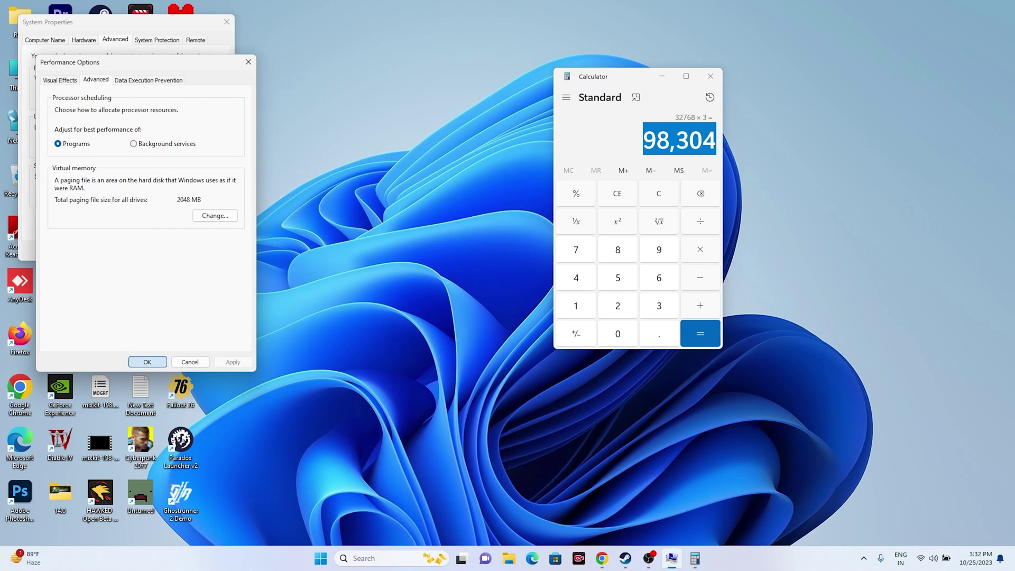
pyautogui.click(227, 22)
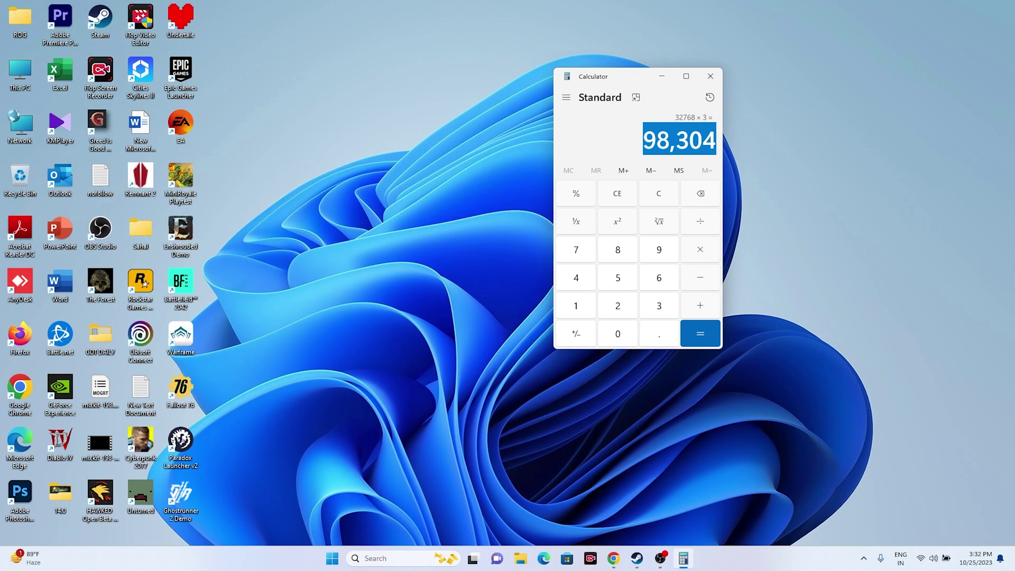